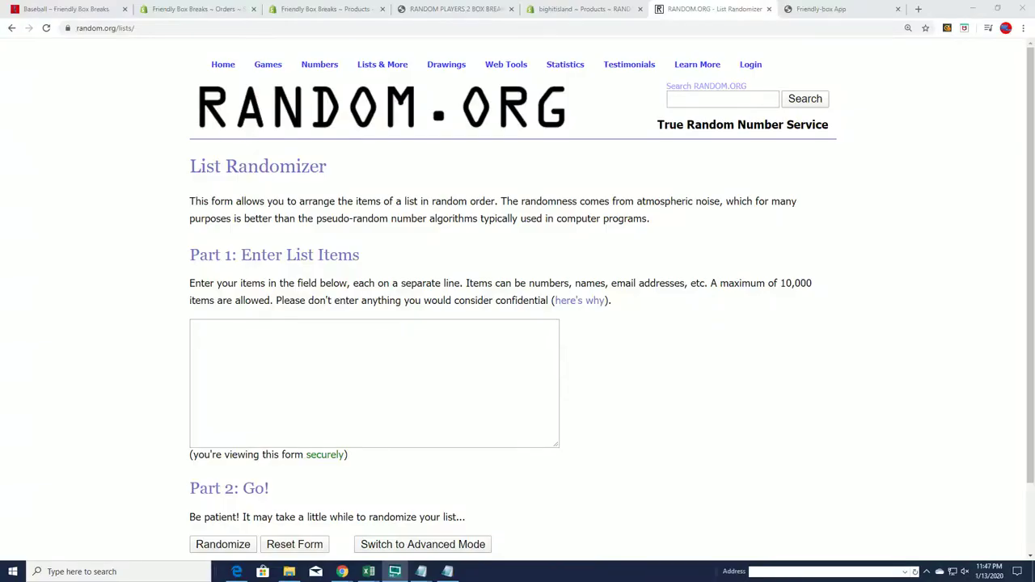
- Select and copy the block of owner names in the Notepad list
key(alt+Tab)
drag(747, 105, 653, 29)
scroll(592, 240, up, 5)
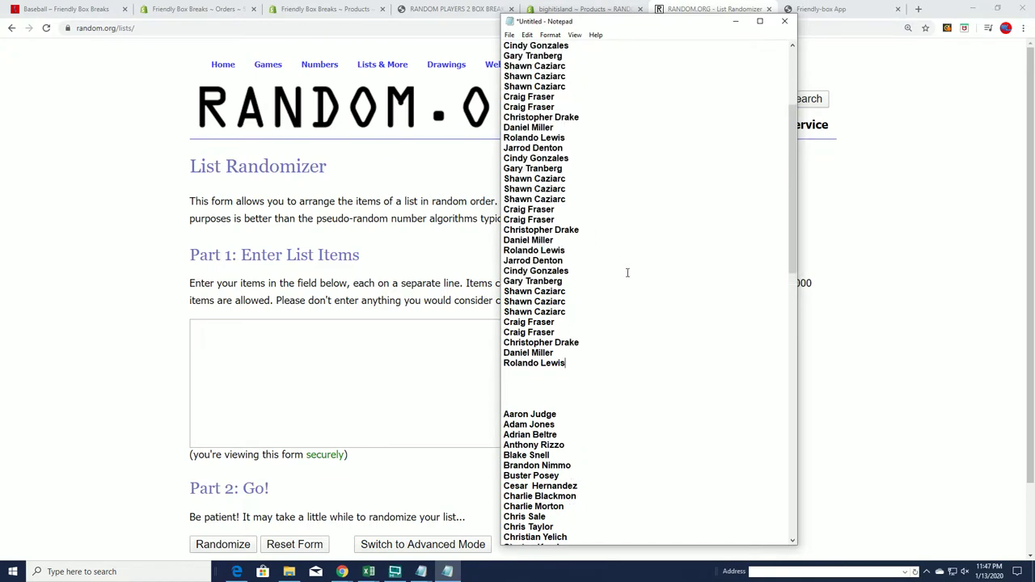
scroll(580, 469, down, 3)
scroll(580, 469, down, 3)
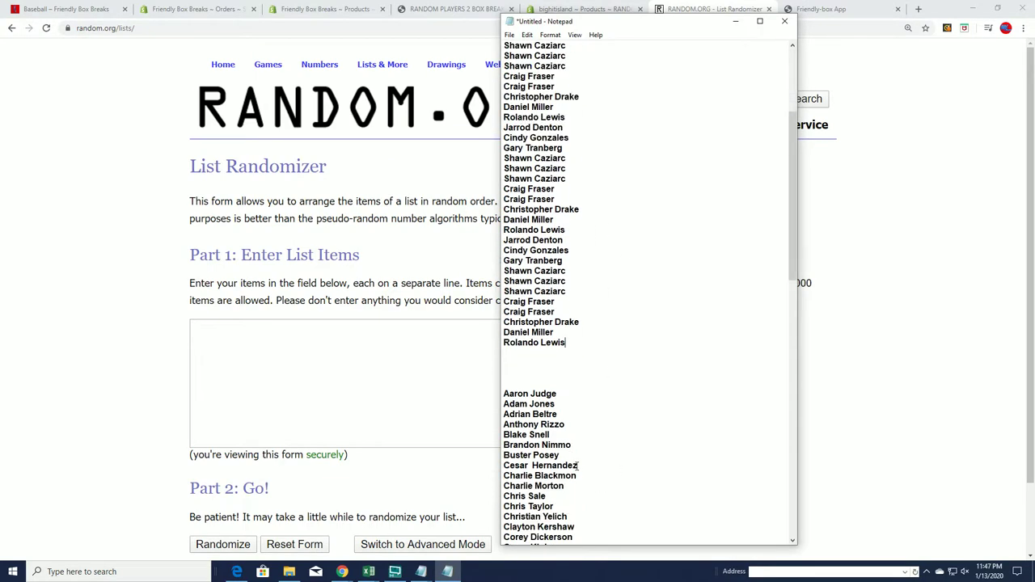
scroll(575, 463, up, 3)
drag(570, 441, 566, 226)
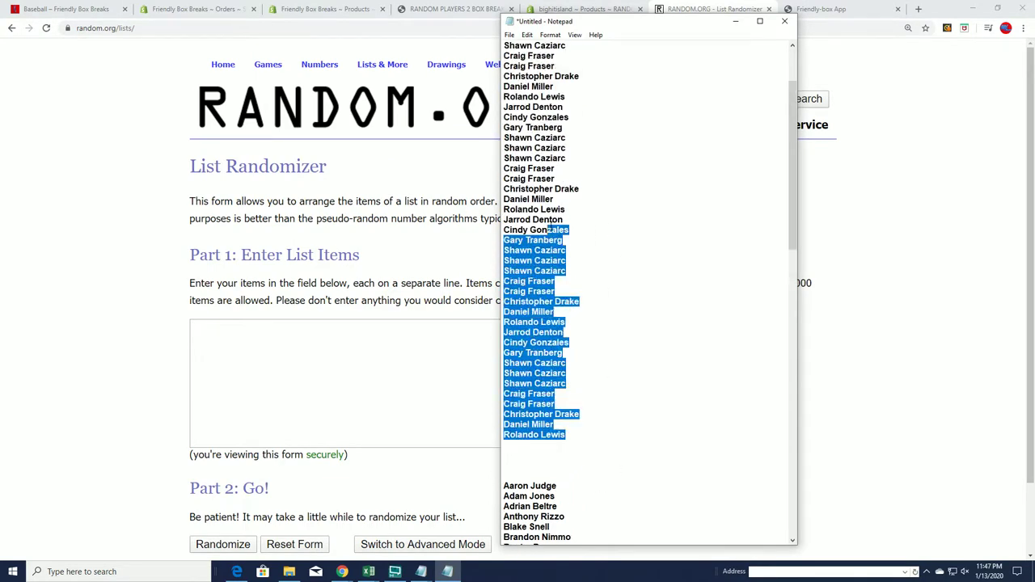
click(566, 240)
mouse_move(566, 436)
mouse_down()
mouse_move(566, 93)
mouse_move(647, 40)
mouse_move(549, 94)
mouse_move(509, 96)
mouse_move(506, 86)
mouse_up()
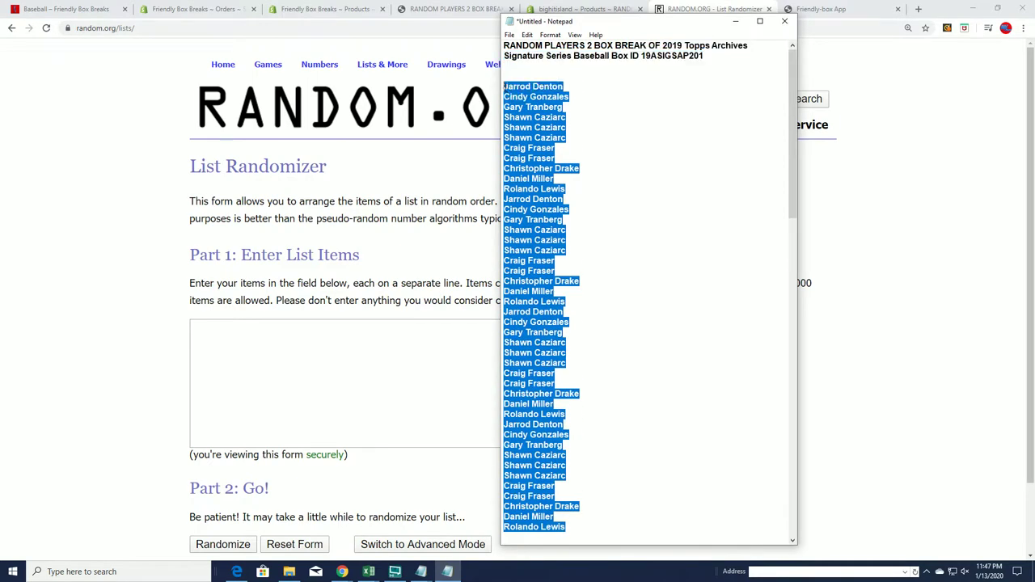
right_click(510, 84)
click(534, 118)
scroll(596, 372, down, 6)
scroll(596, 372, down, 1)
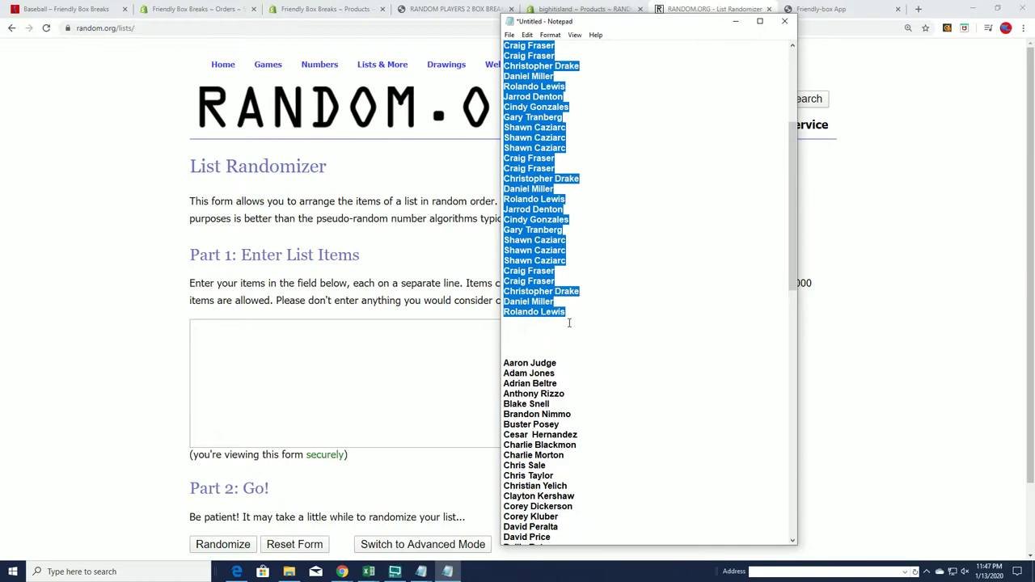
click(573, 317)
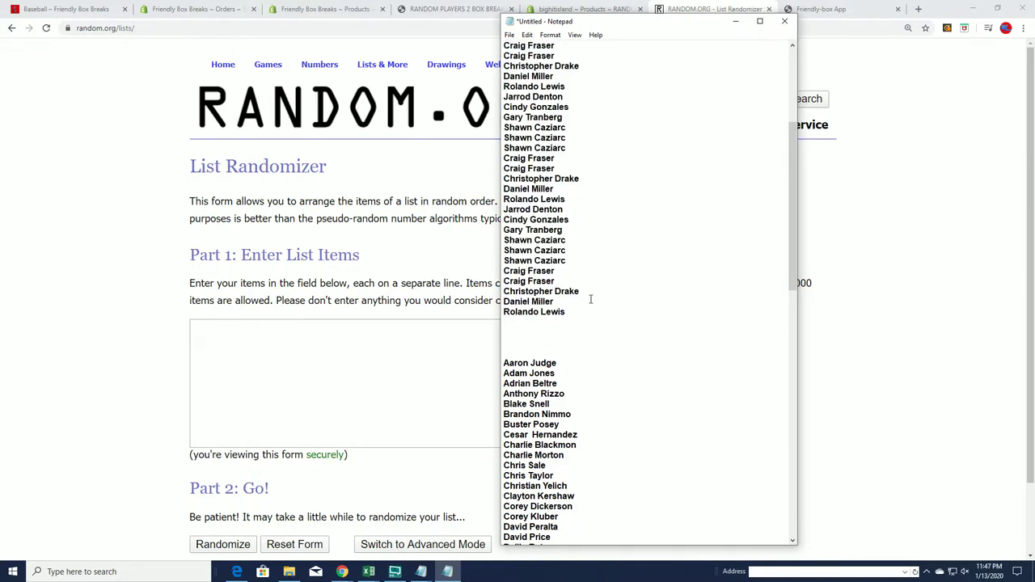
key(ctrl+v)
scroll(599, 299, down, 5)
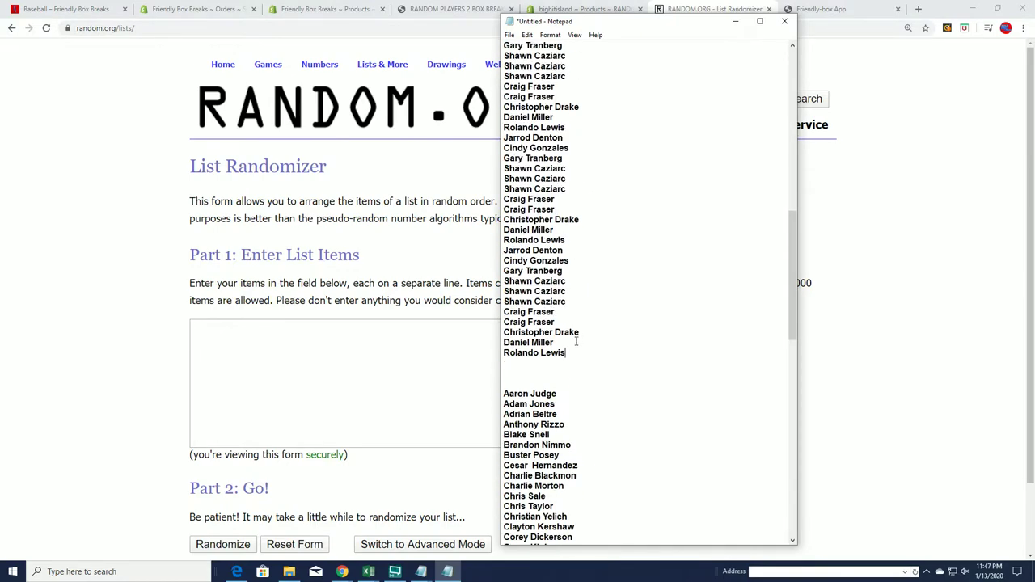
mouse_move(572, 353)
mouse_down()
mouse_move(525, 307)
mouse_move(534, 41)
mouse_move(526, 89)
mouse_up()
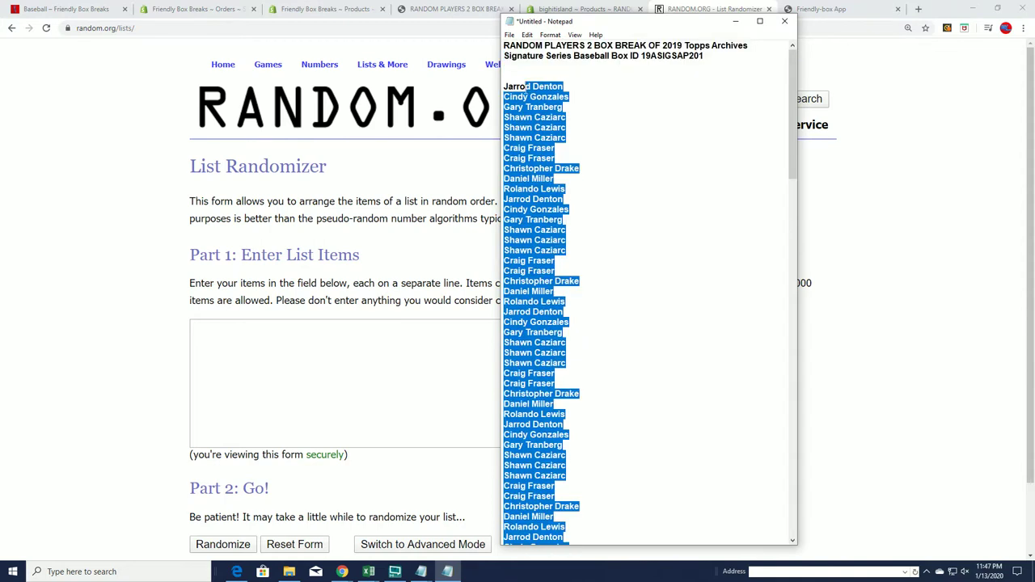
right_click(510, 87)
click(529, 123)
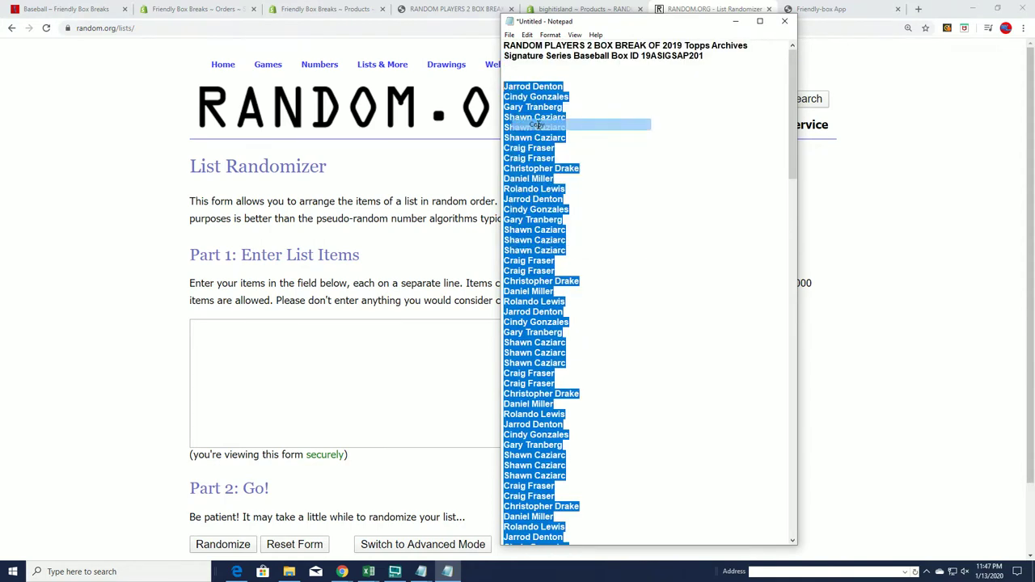
- Paste the owner names into the randomizer and randomize the 88 items
click(287, 313)
right_click(239, 333)
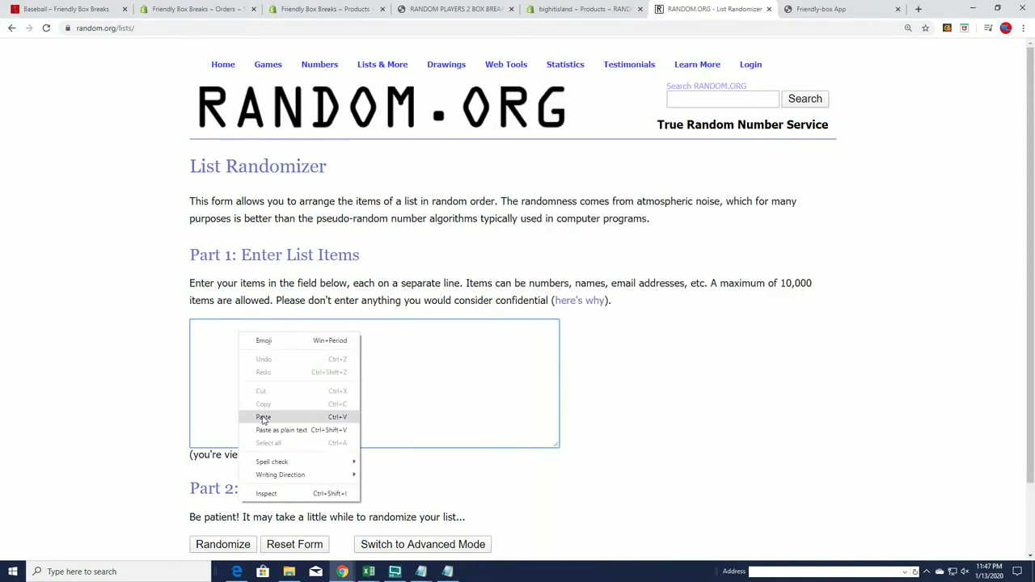
click(267, 413)
scroll(184, 483, down, 1)
click(202, 465)
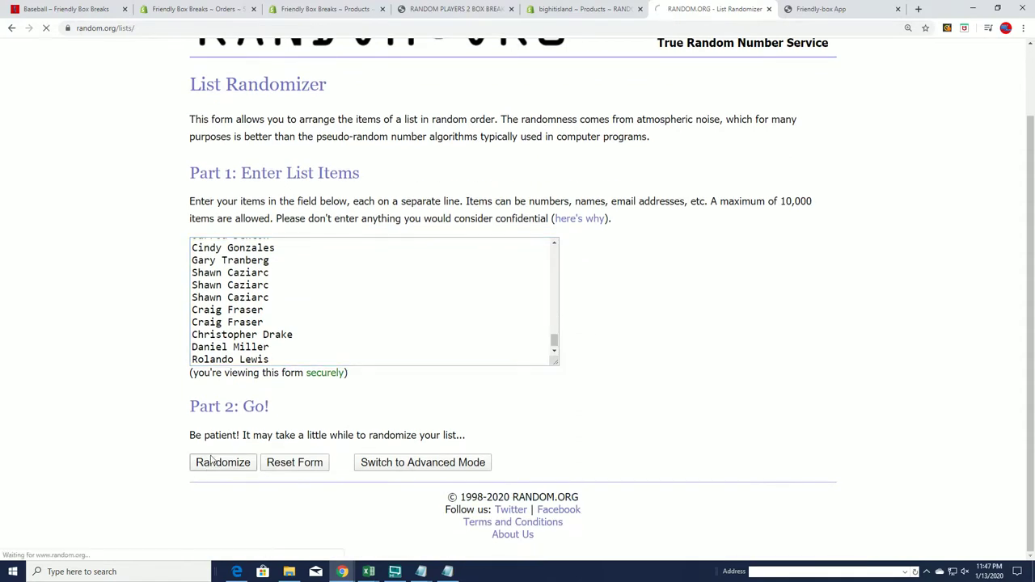
drag(233, 202, 269, 202)
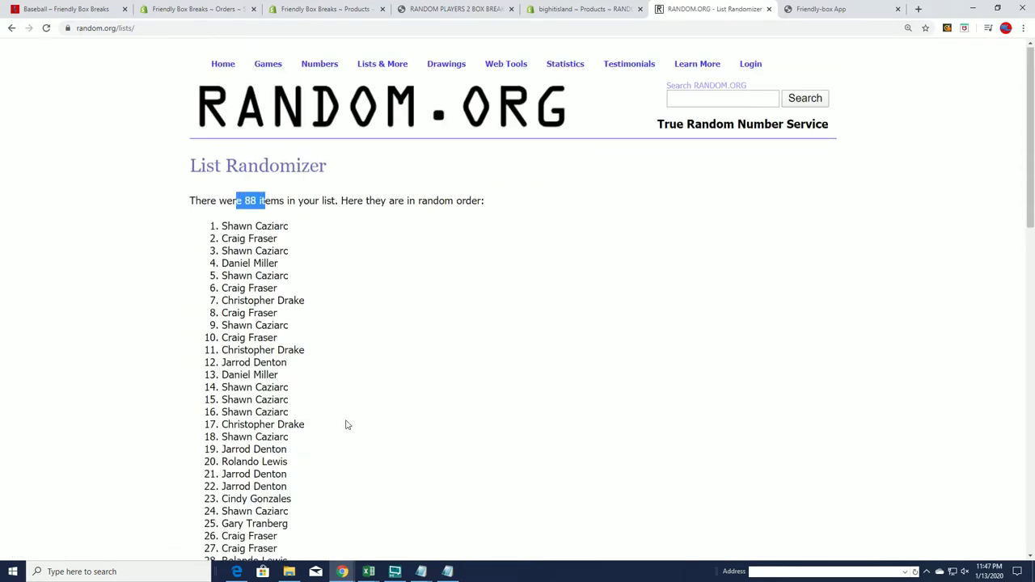
scroll(218, 455, down, 12)
- Reshuffle the owner list three more times with Again!
click(212, 461)
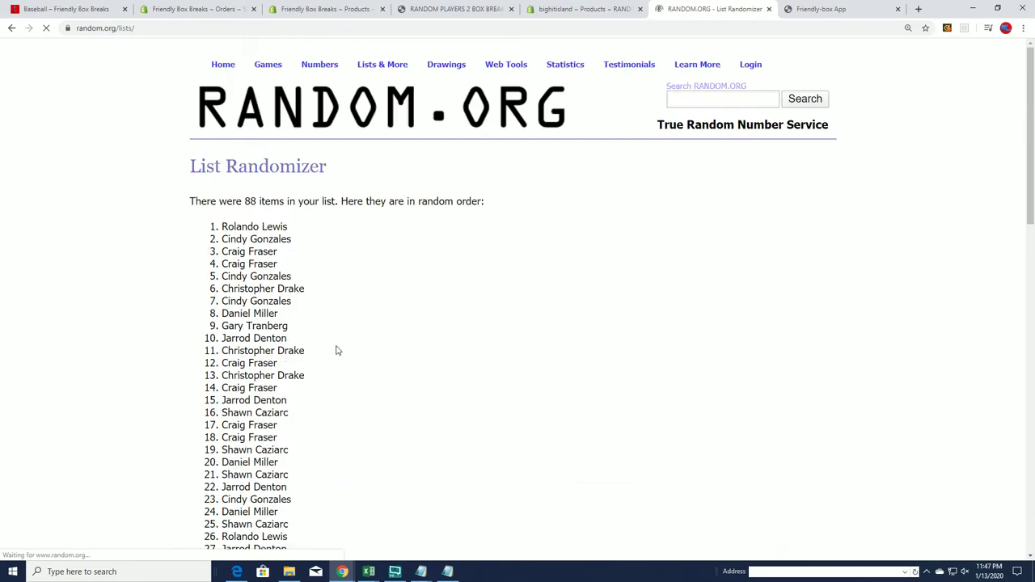
scroll(198, 409, down, 12)
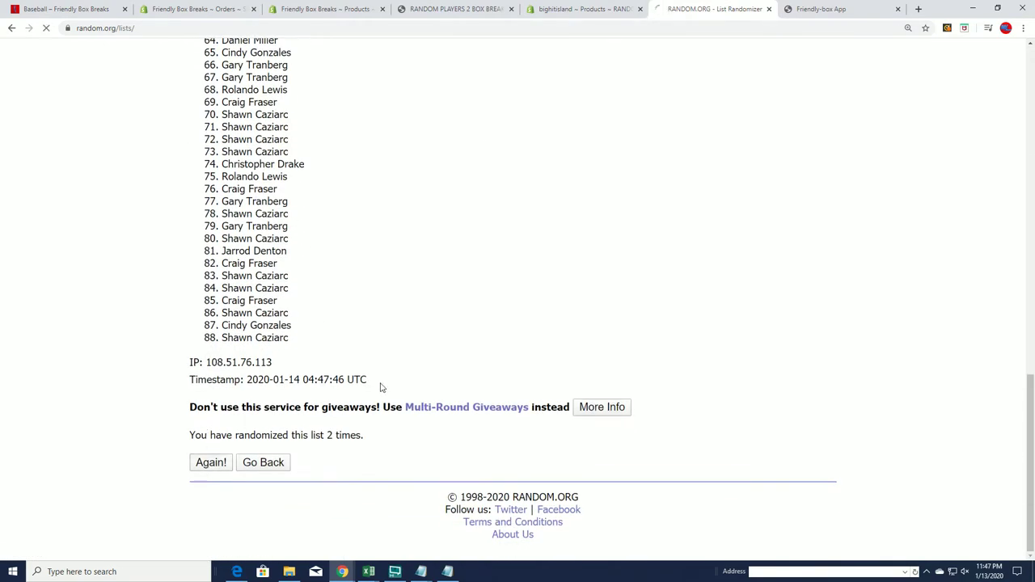
scroll(364, 388, down, 12)
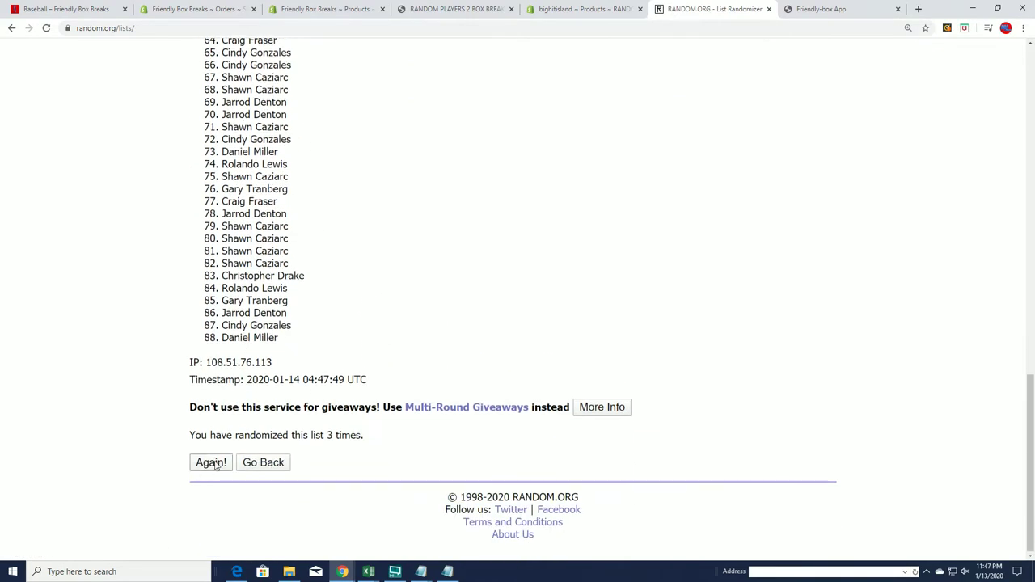
click(212, 463)
scroll(349, 396, down, 12)
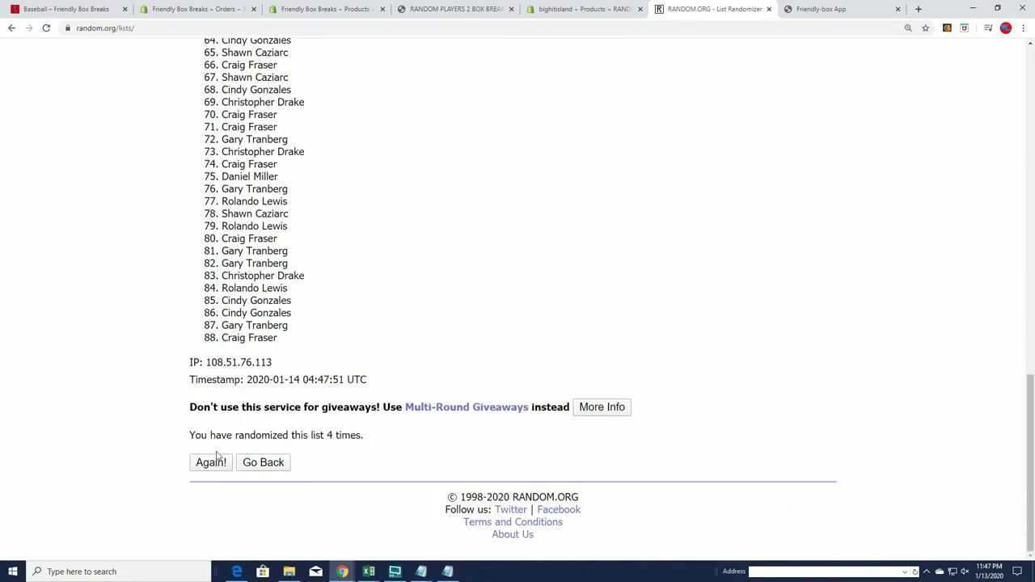
scroll(358, 334, down, 12)
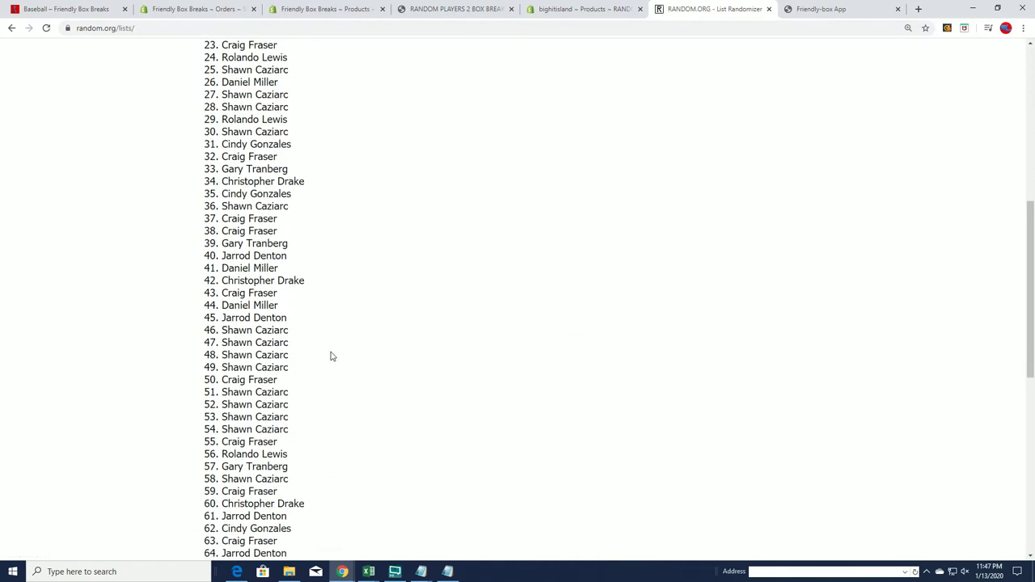
click(210, 463)
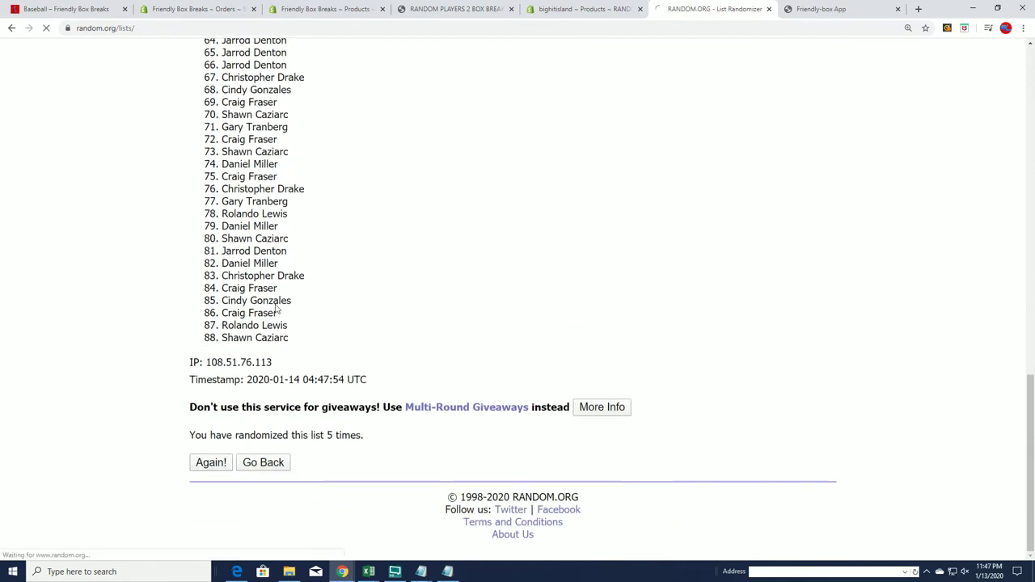
scroll(179, 396, down, 12)
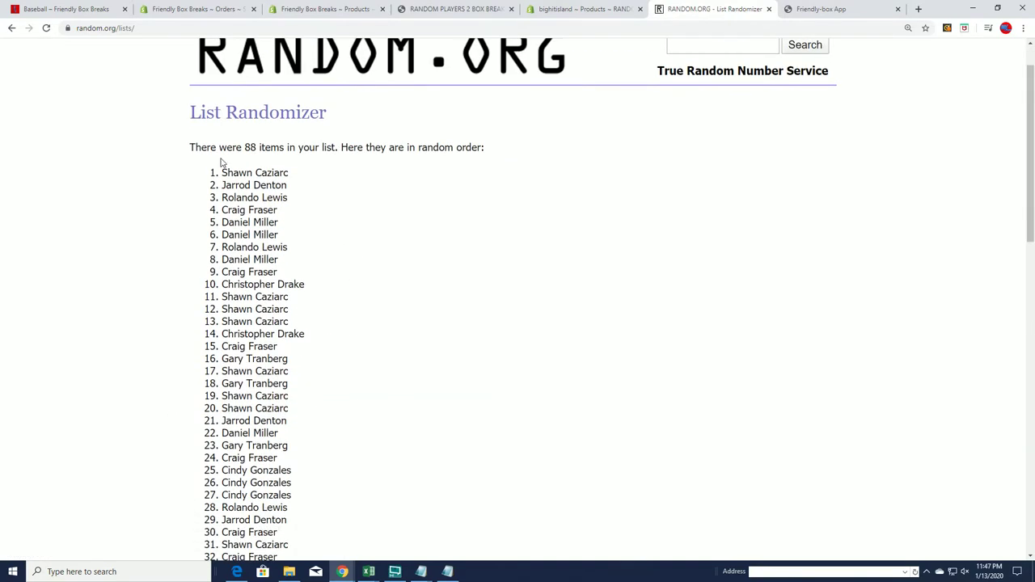
- Select and copy all 88 randomized owner names
mouse_move(220, 167)
mouse_down()
mouse_move(296, 282)
mouse_move(304, 340)
mouse_up()
scroll(296, 282, down, 10)
scroll(308, 346, down, 2)
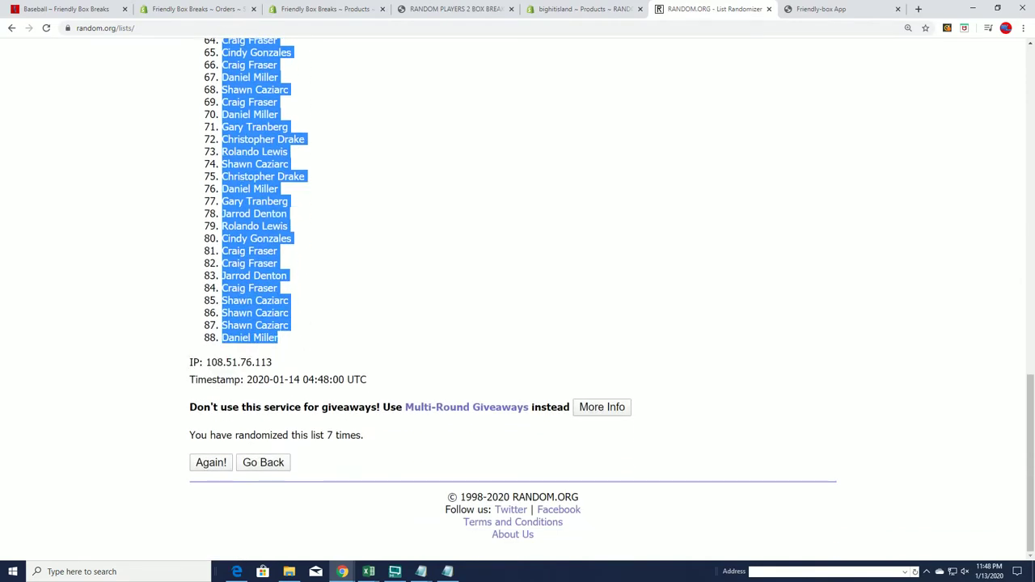
right_click(282, 329)
click(300, 338)
scroll(524, 379, up, 15)
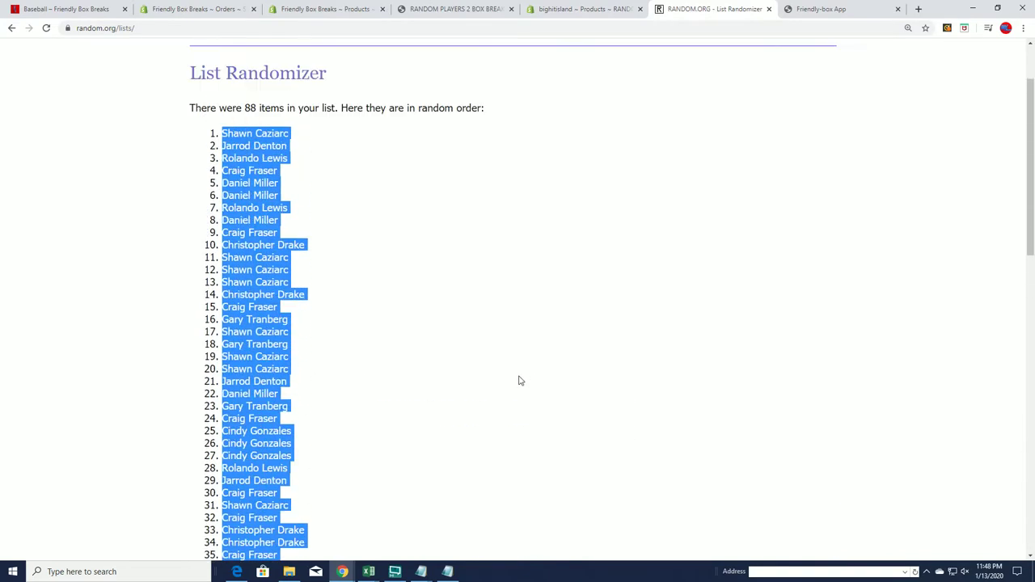
scroll(520, 380, down, 1)
key(alt+Tab)
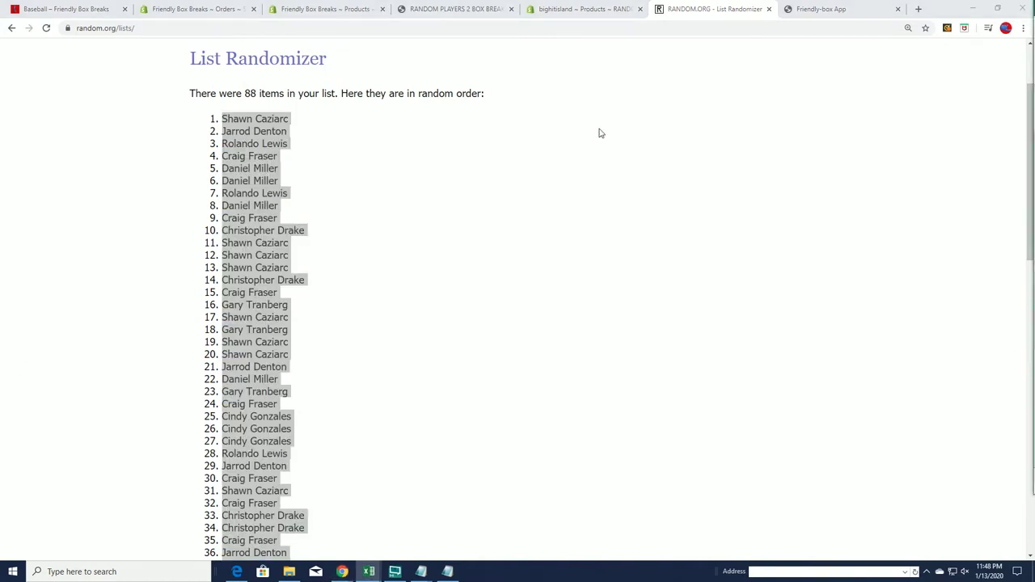
- Paste the randomized owner names into column A starting at A2
key(alt+Tab)
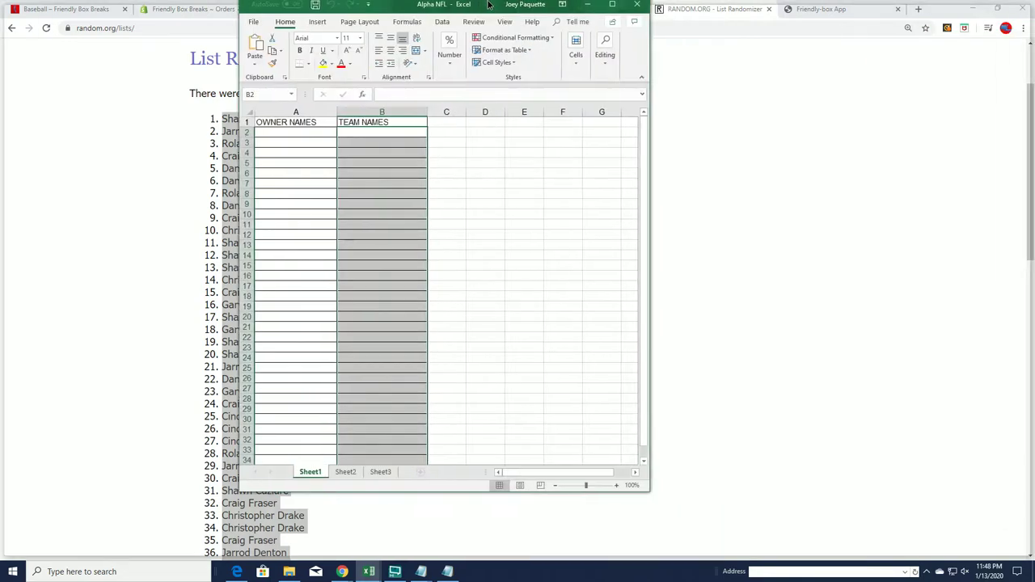
click(46, 137)
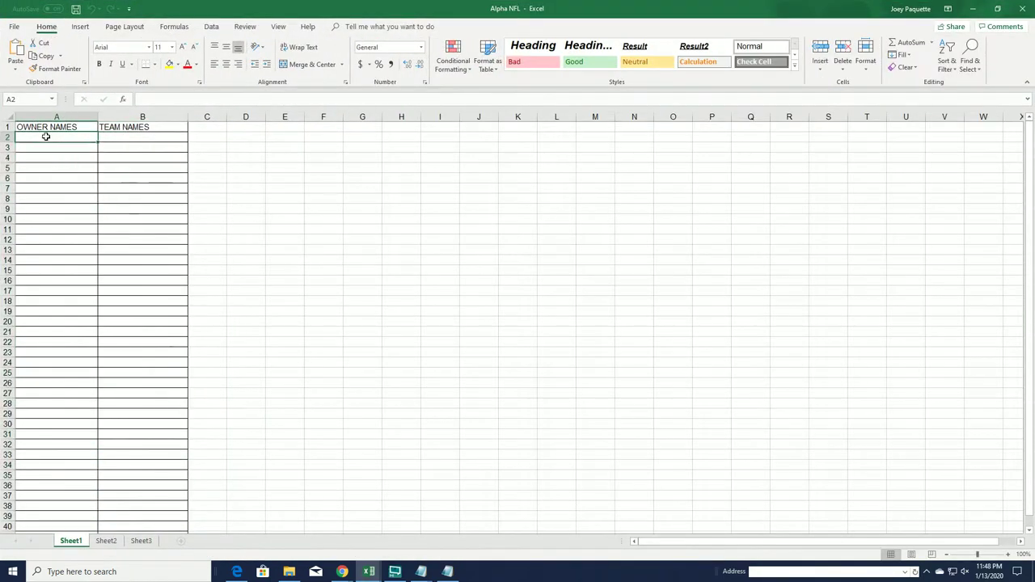
right_click(46, 137)
click(84, 185)
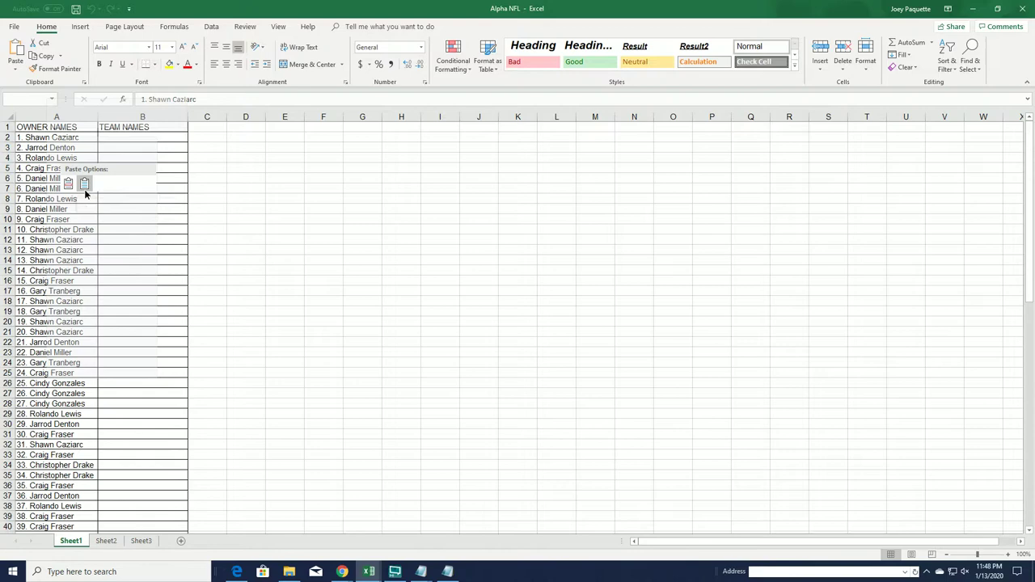
click(85, 191)
- Replace the TEAM NAMES header in B1 with PLAYERS
click(154, 130)
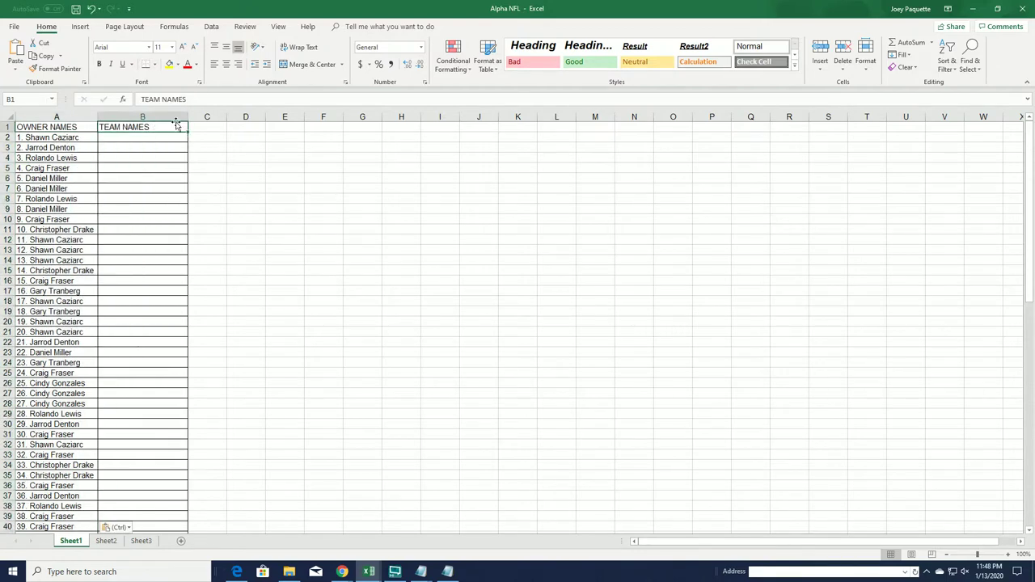
key(Delete)
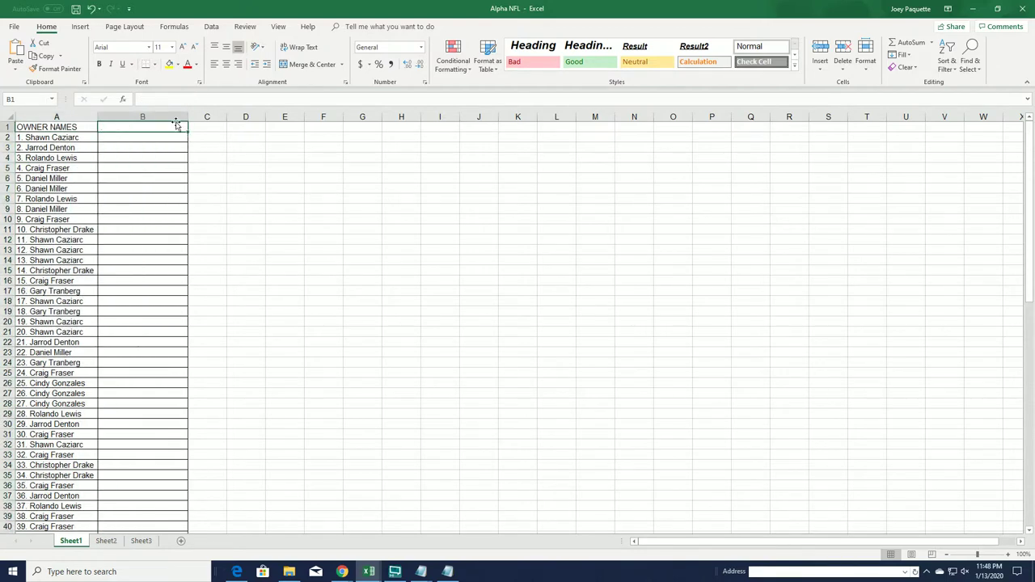
text(PL;A)
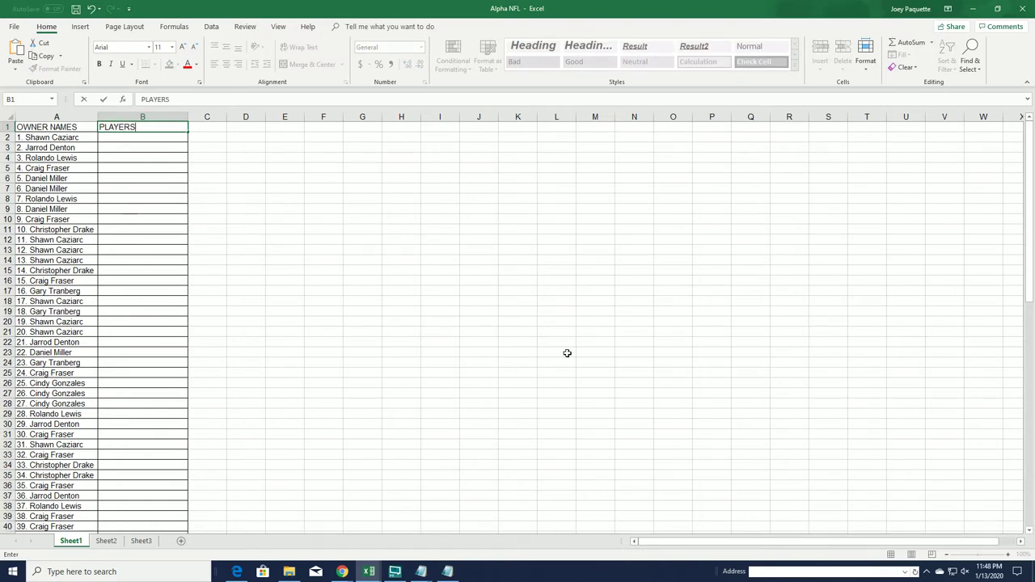
click(71, 138)
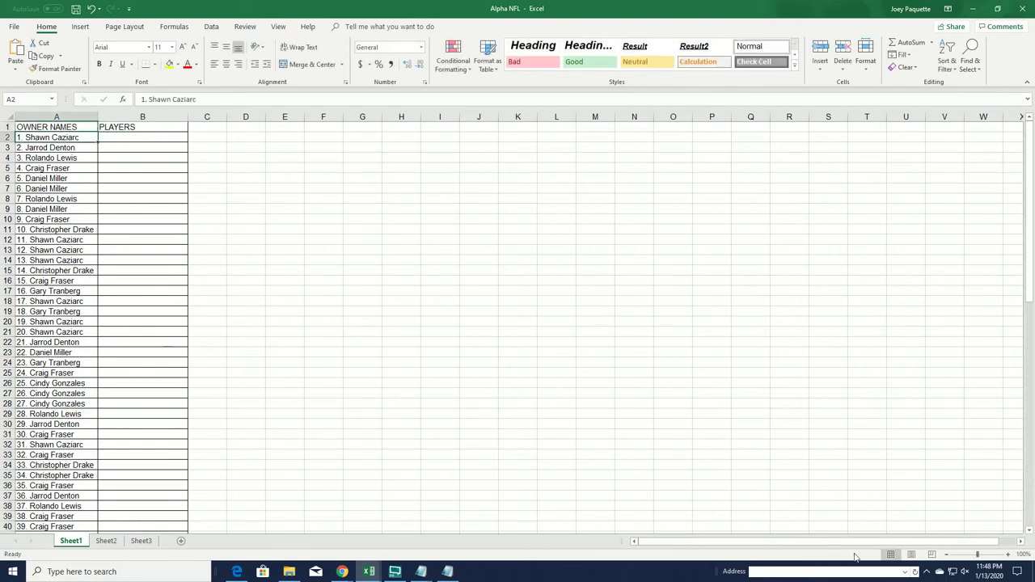
- Zoom in and widen column B to fit player names
click(987, 555)
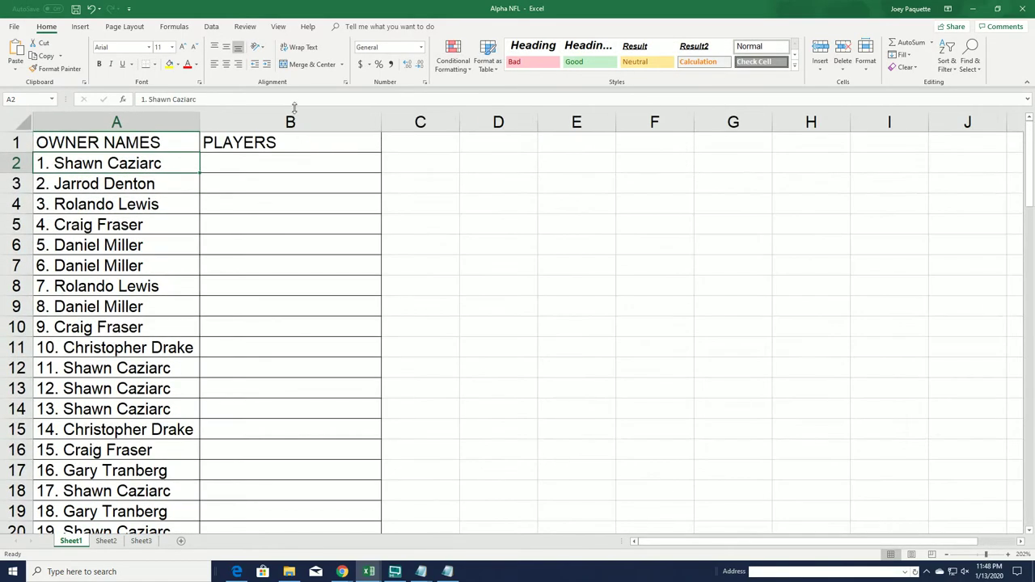
click(367, 127)
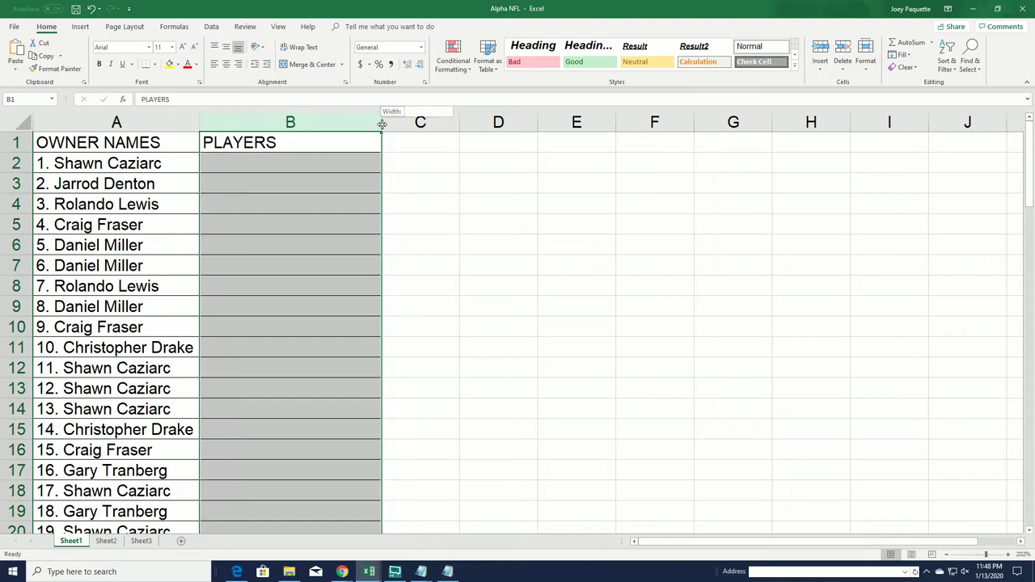
drag(381, 121, 496, 121)
drag(385, 171, 348, 348)
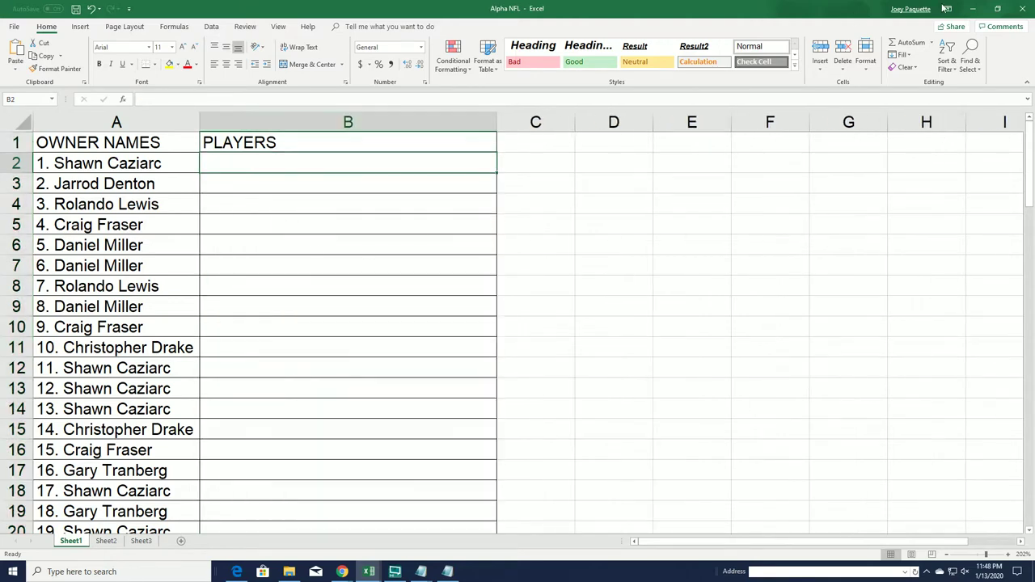
- Minimize Excel and start a fresh List Randomizer form
click(973, 8)
scroll(698, 134, up, 2)
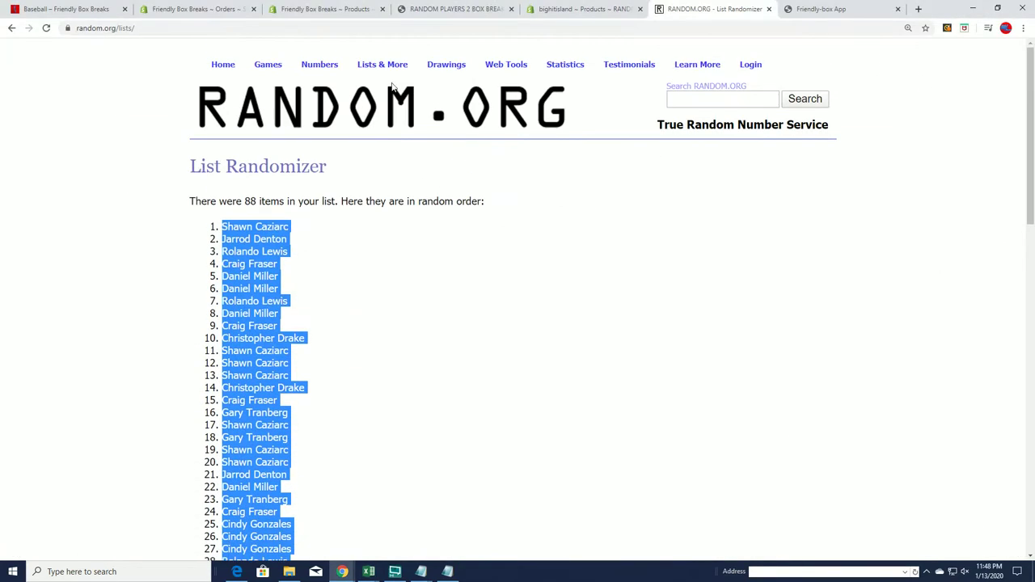
mouse_move(382, 64)
click(388, 82)
- In Notepad, select the players from Aaron Judge to Zack Wheeler and copy them
click(447, 571)
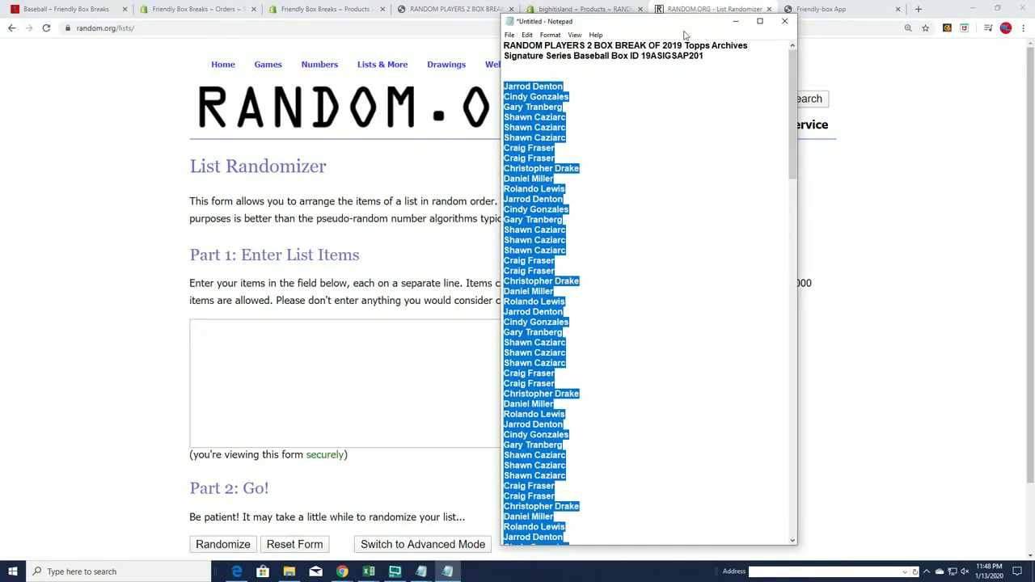
drag(667, 16, 659, 10)
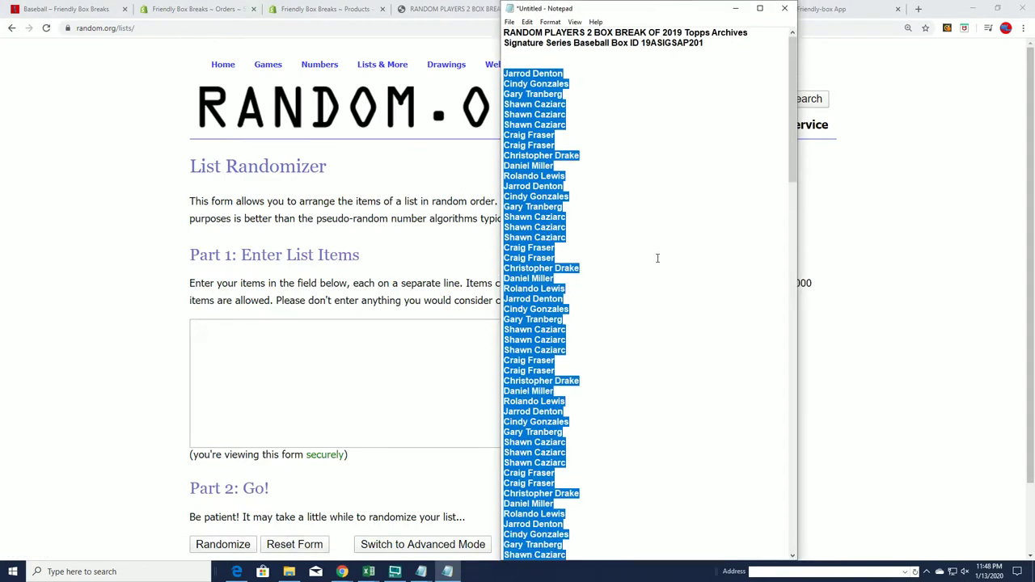
scroll(657, 258, down, 15)
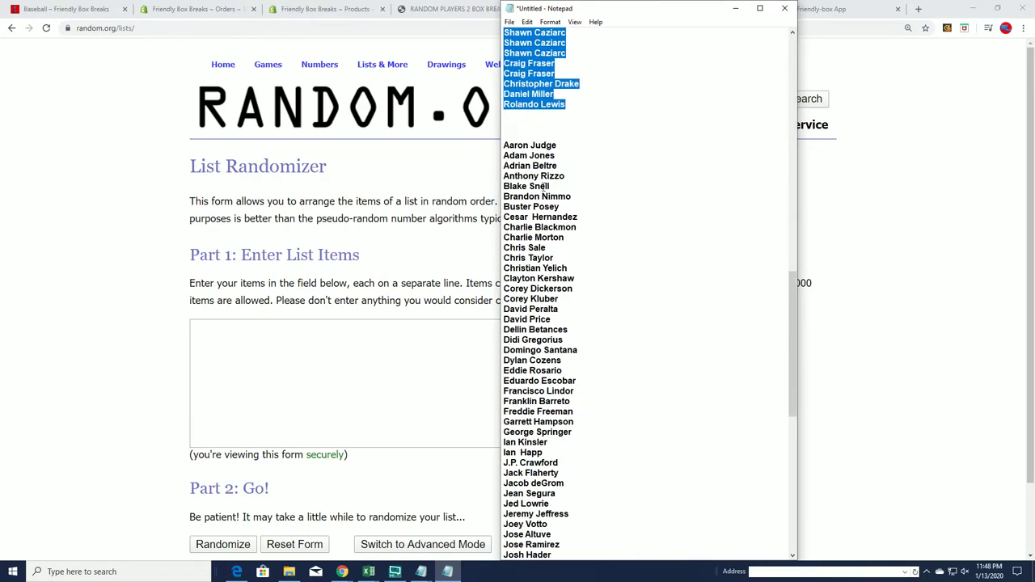
mouse_move(504, 143)
mouse_down()
mouse_move(566, 417)
mouse_move(558, 566)
mouse_up()
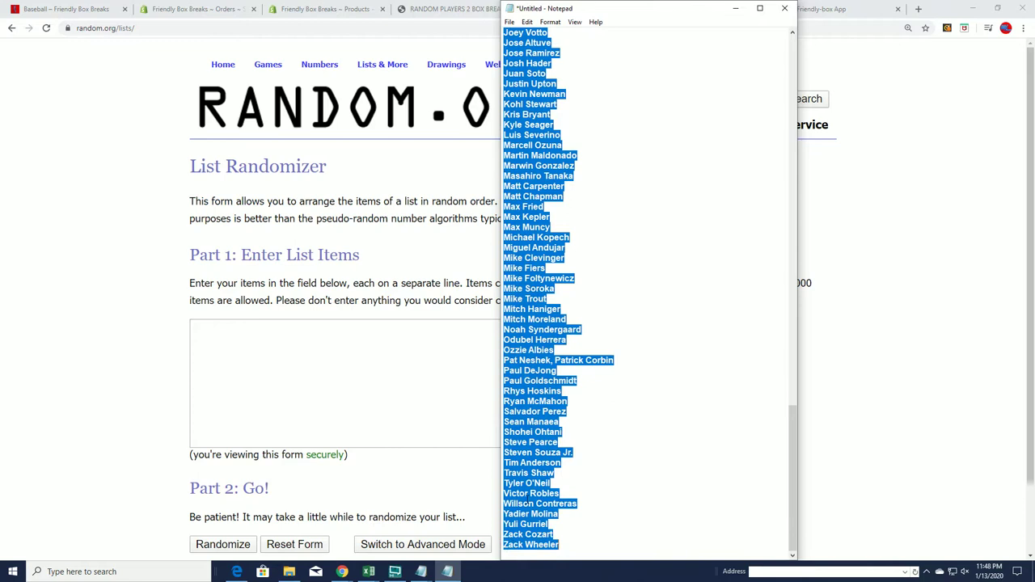
right_click(528, 495)
click(558, 361)
- Paste the player names into the list box and randomize them
click(236, 329)
right_click(230, 328)
click(250, 409)
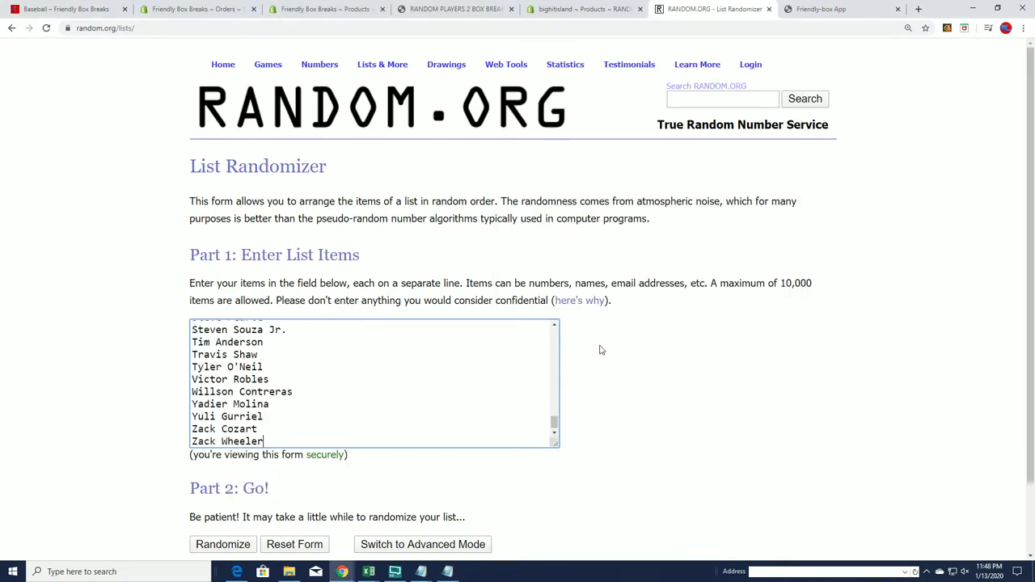
scroll(350, 483, down, 2)
click(222, 465)
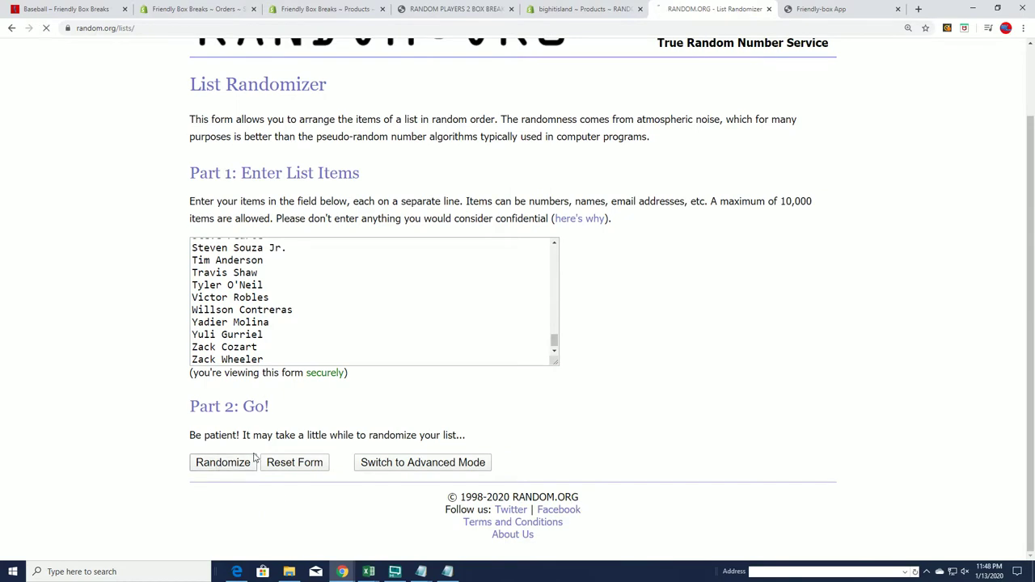
scroll(191, 434, down, 10)
scroll(195, 457, down, 1)
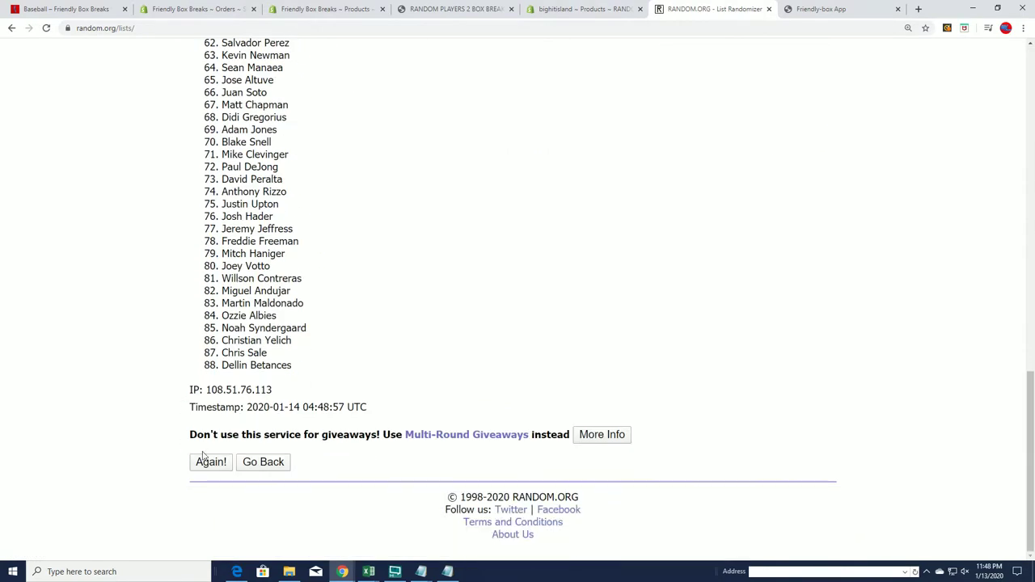
- Reshuffle the player list six more times with Again!
click(208, 460)
scroll(179, 422, down, 5)
scroll(179, 422, down, 6)
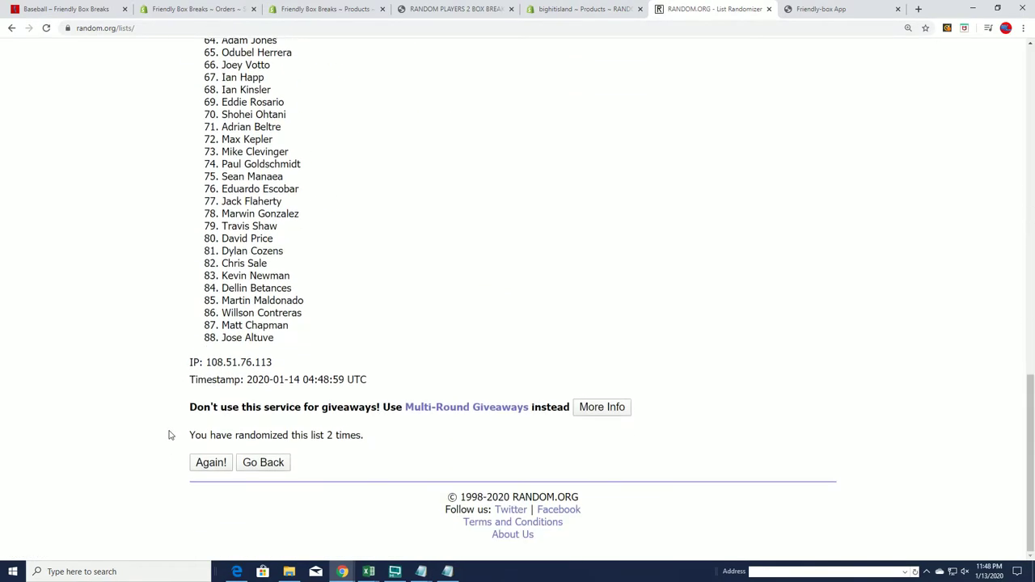
click(204, 461)
scroll(215, 377, down, 10)
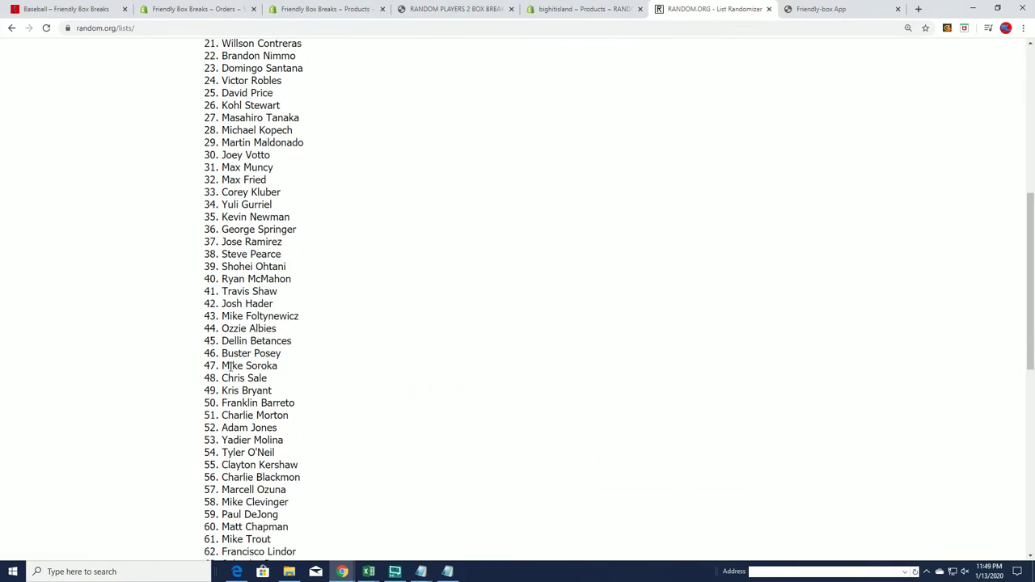
scroll(215, 377, down, 1)
click(208, 463)
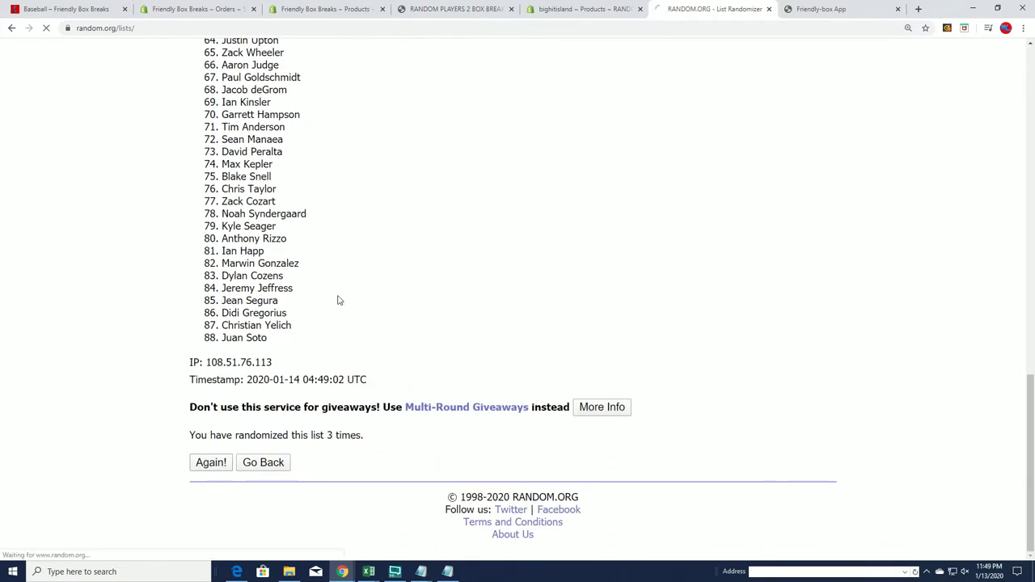
scroll(307, 347, down, 10)
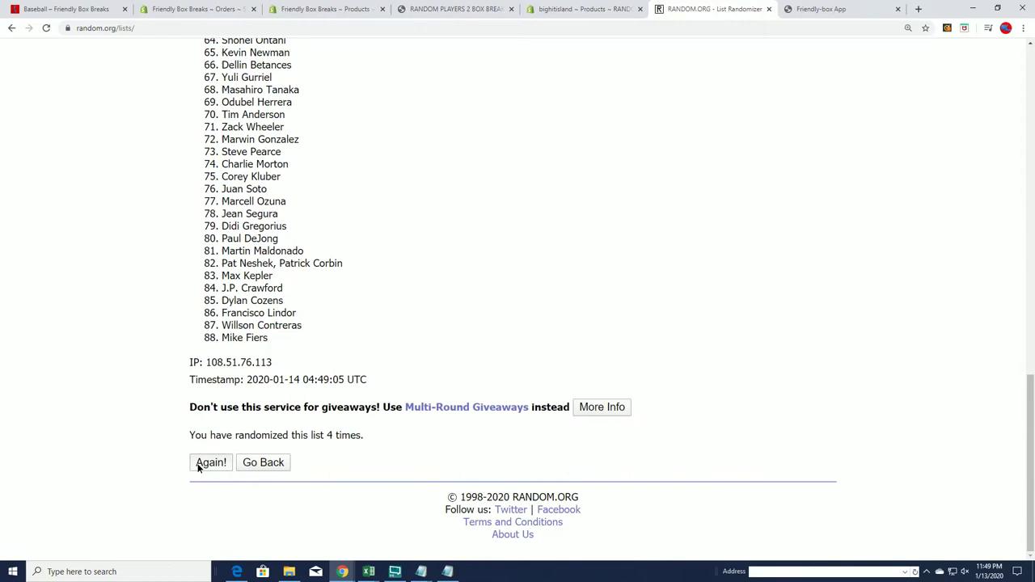
click(207, 462)
scroll(202, 452, down, 10)
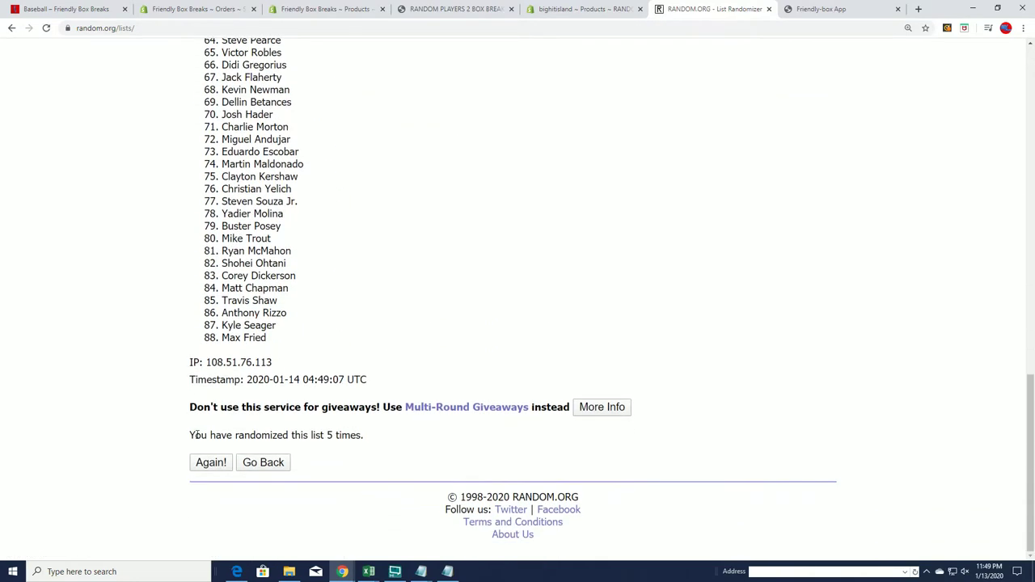
click(212, 464)
scroll(353, 296, down, 10)
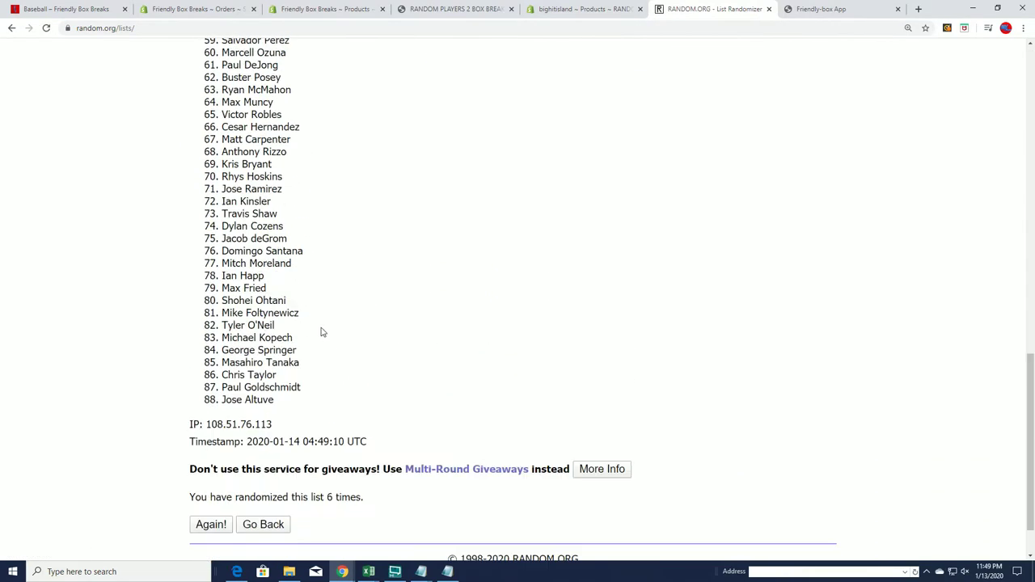
click(209, 465)
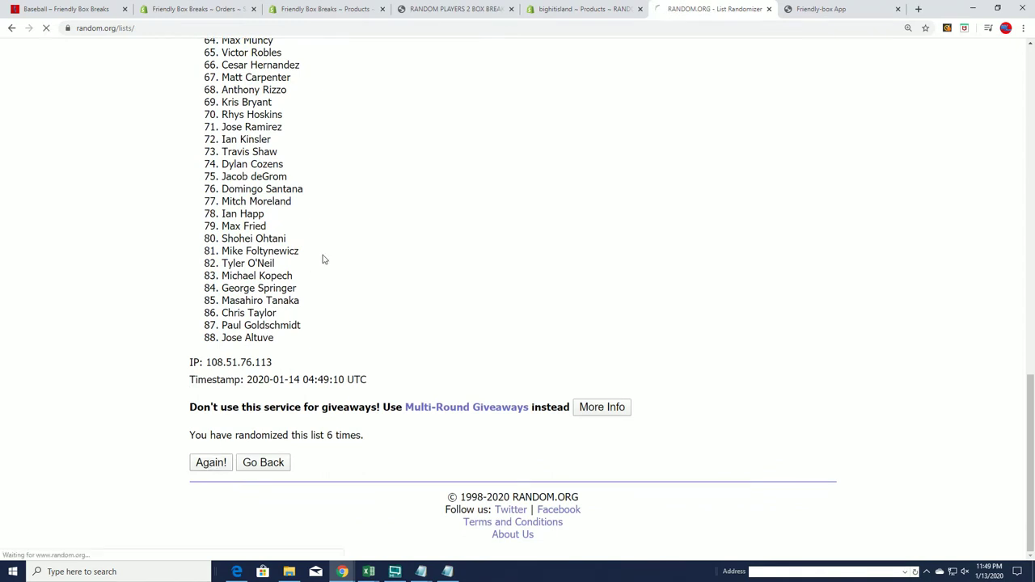
scroll(237, 167, down, 2)
- Select items 1–88 of the randomized player list and copy them
drag(222, 162, 293, 264)
scroll(294, 264, down, 1)
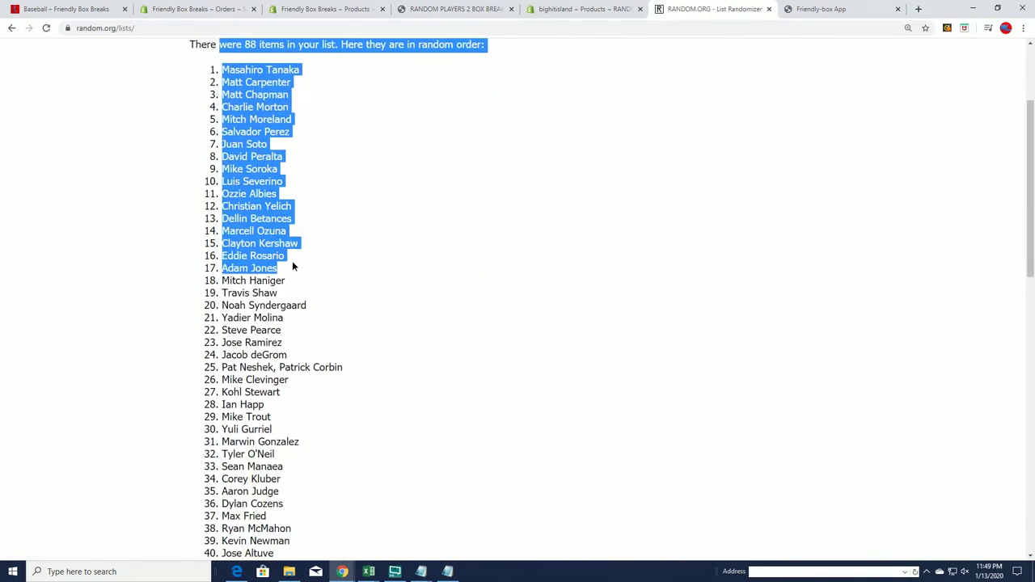
click(312, 138)
drag(228, 65, 271, 214)
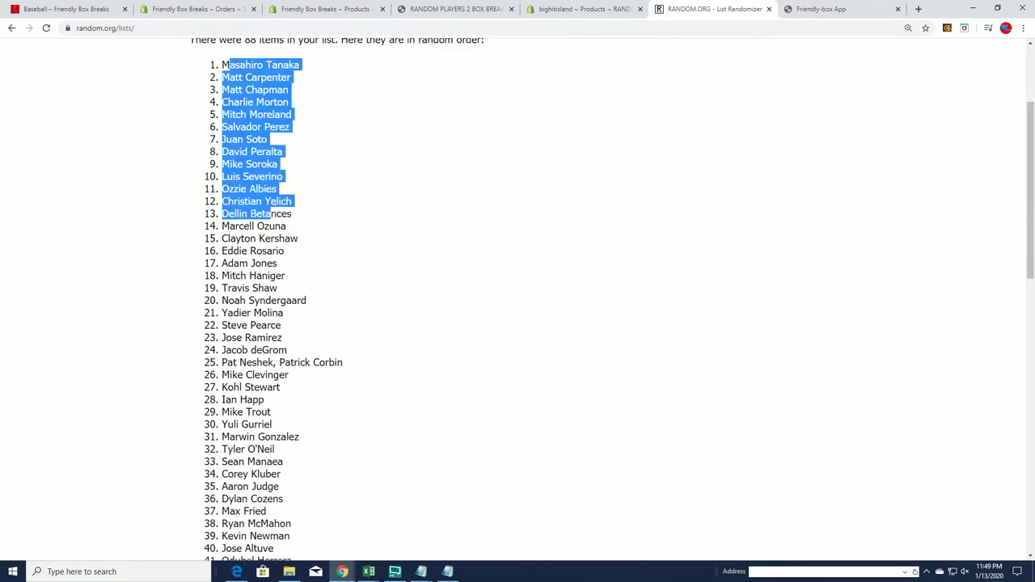
mouse_move(216, 52)
mouse_down()
mouse_move(283, 258)
mouse_move(291, 451)
mouse_move(260, 289)
mouse_move(295, 348)
mouse_up()
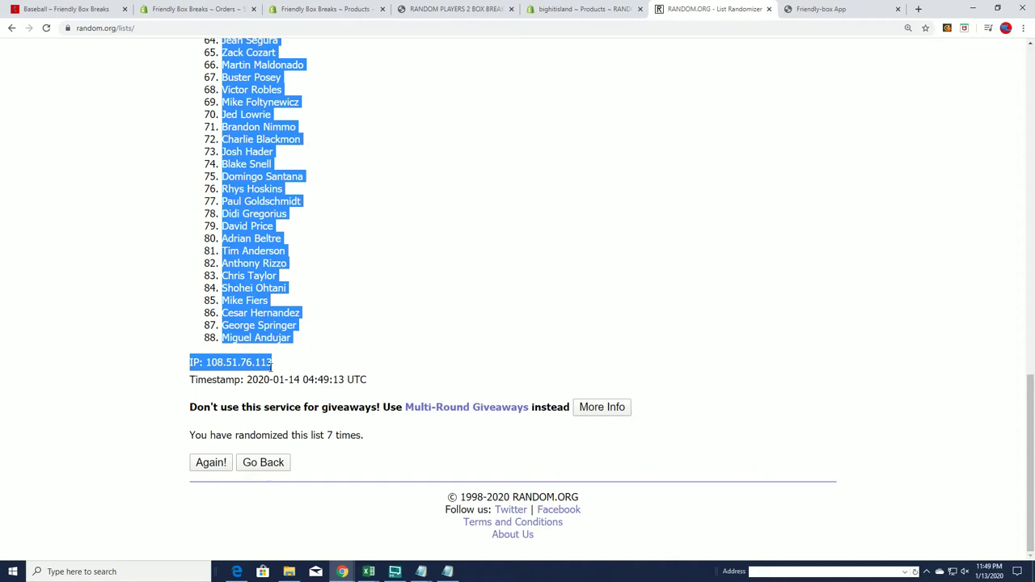
click(168, 376)
mouse_move(289, 338)
mouse_down()
mouse_move(234, 238)
mouse_move(243, 39)
mouse_move(267, 37)
mouse_move(293, 298)
mouse_move(222, 226)
mouse_up()
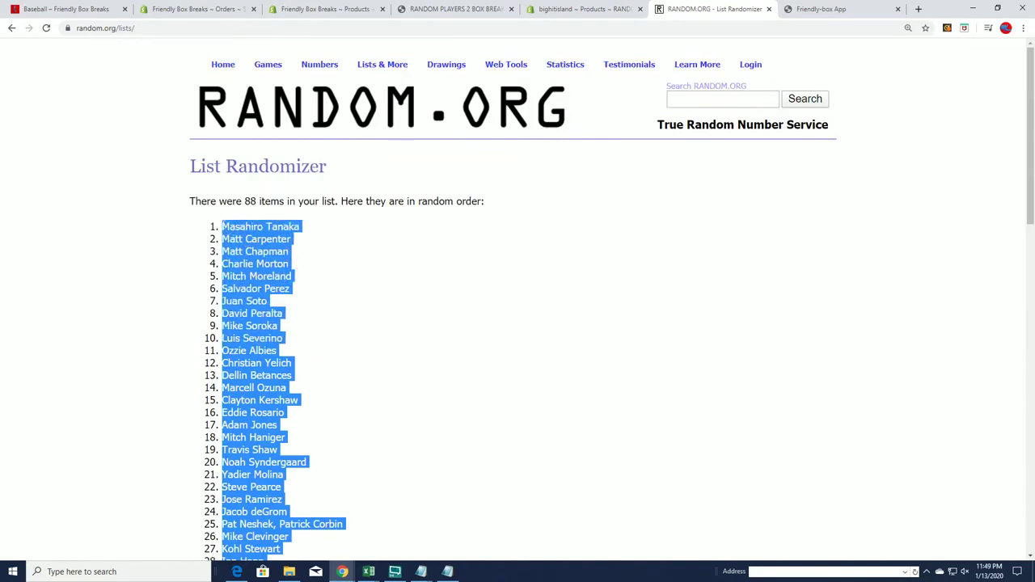
right_click(223, 226)
click(242, 234)
key(alt+Tab)
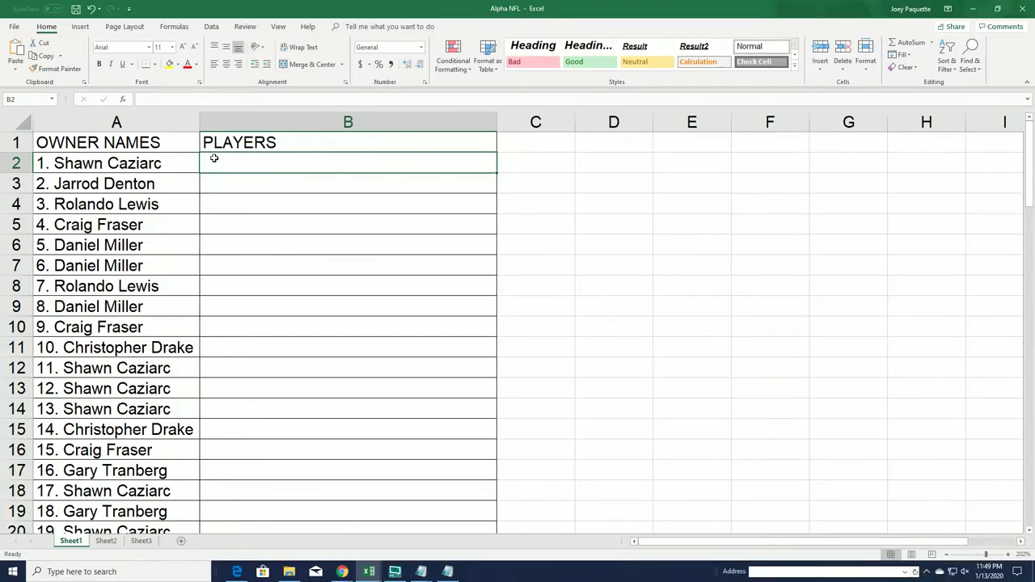
- Paste the player names into B2 using Match Destination Formatting
right_click(213, 158)
click(253, 205)
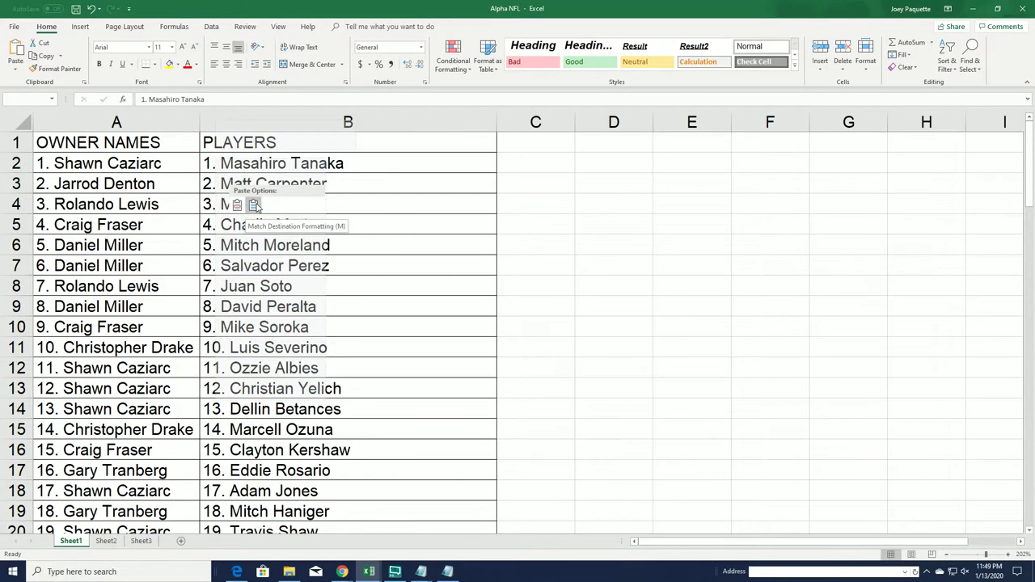
click(253, 205)
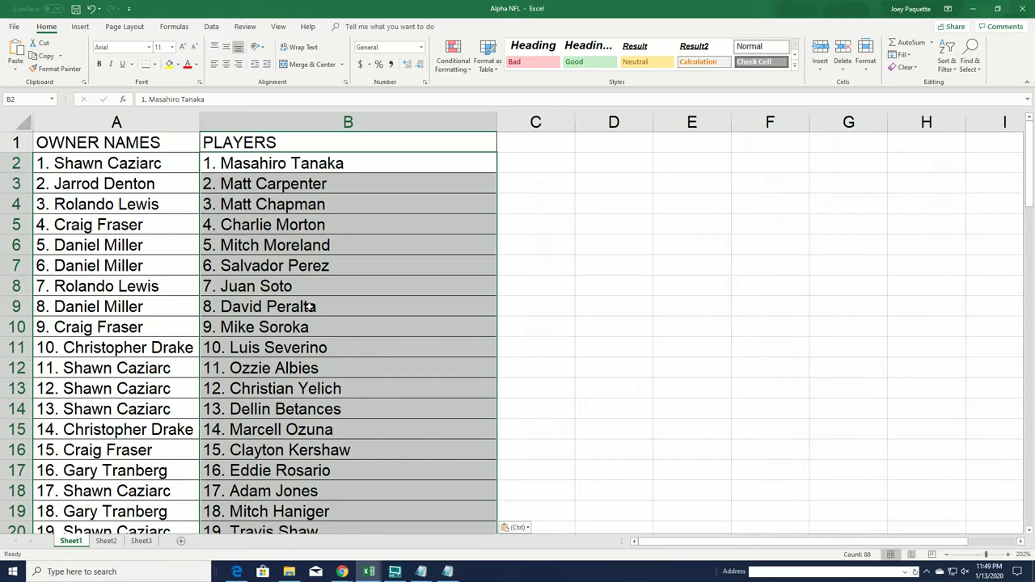
- Widen column A slightly, scroll through the pairs to check them, then zoom out
click(187, 123)
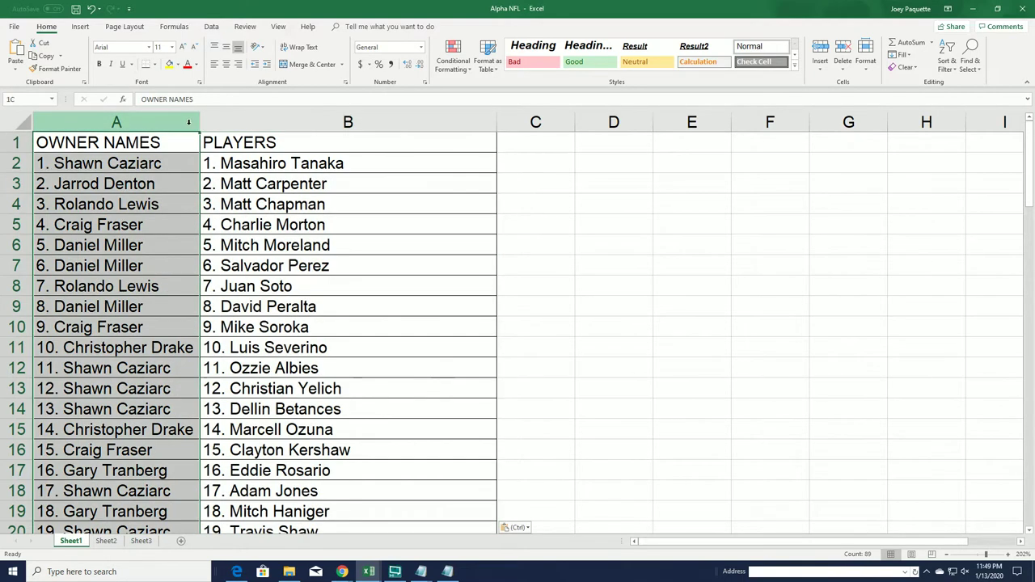
drag(199, 121, 204, 121)
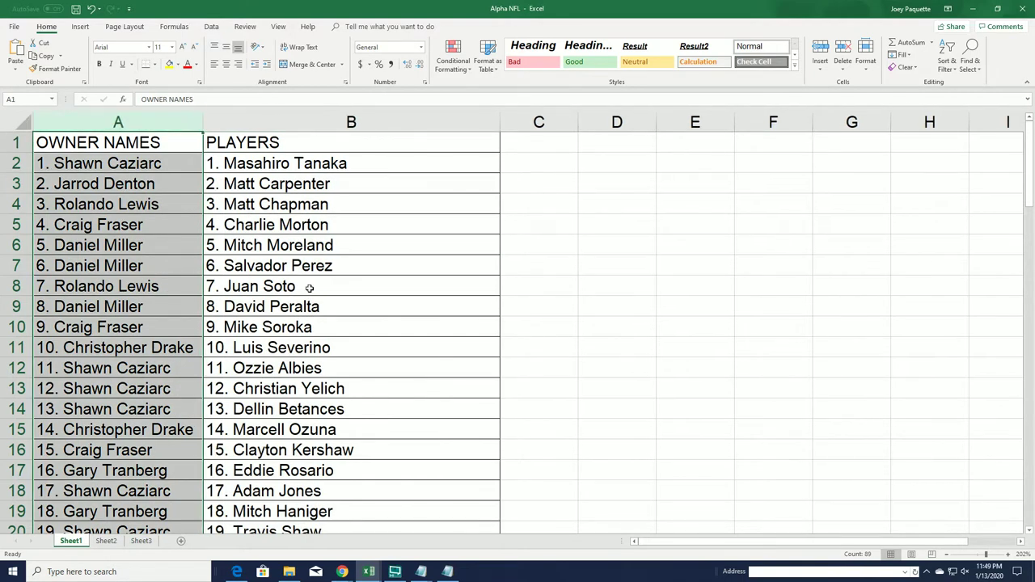
scroll(323, 301, down, 1)
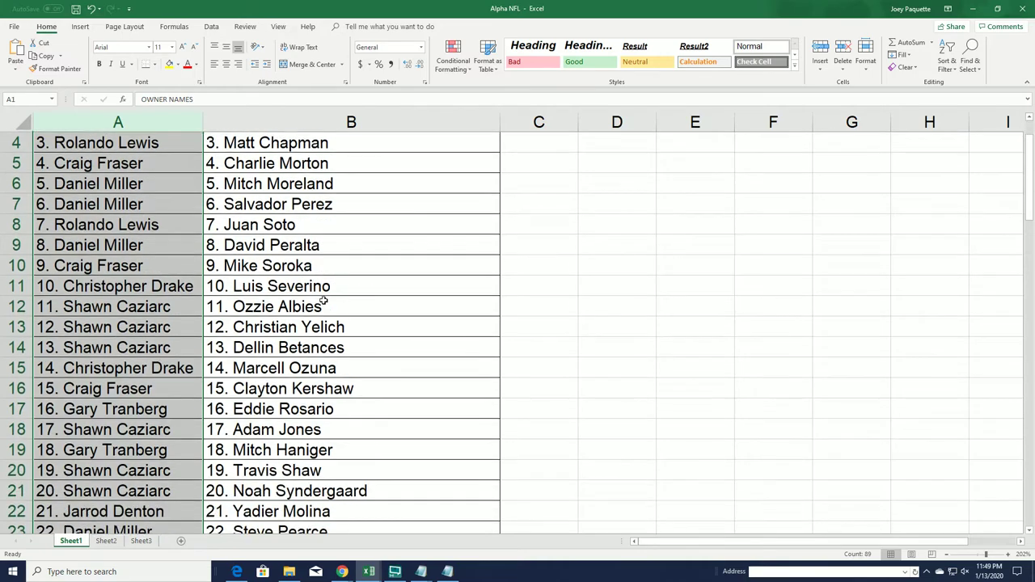
scroll(323, 300, down, 2)
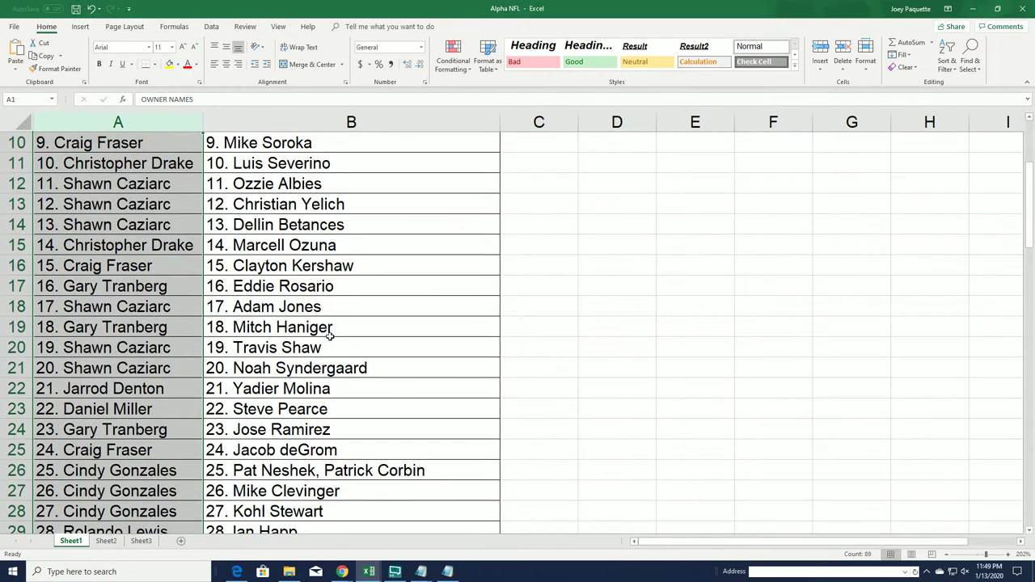
scroll(331, 337, down, 1)
scroll(331, 337, down, 1)
scroll(330, 338, down, 4)
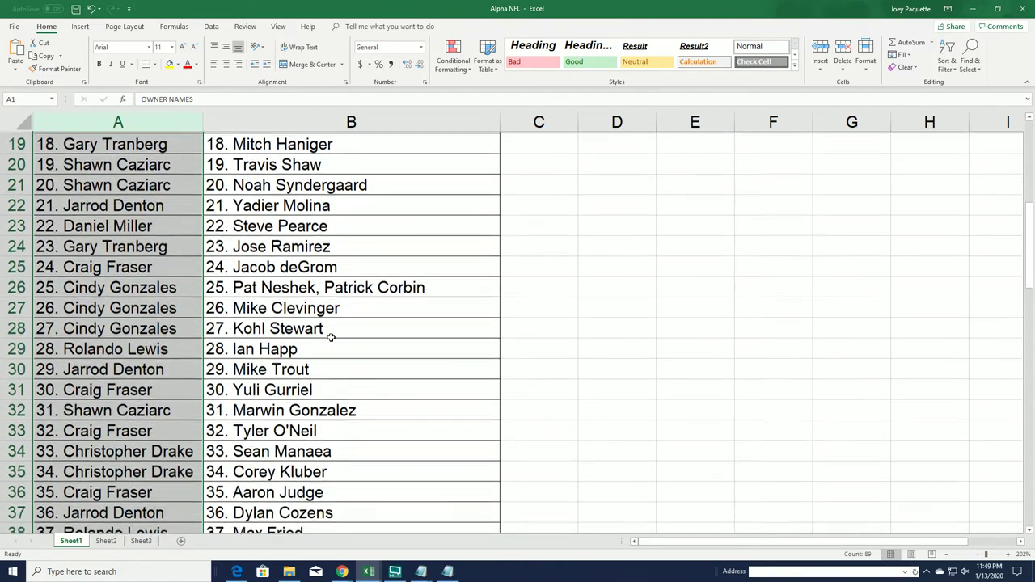
scroll(331, 337, down, 3)
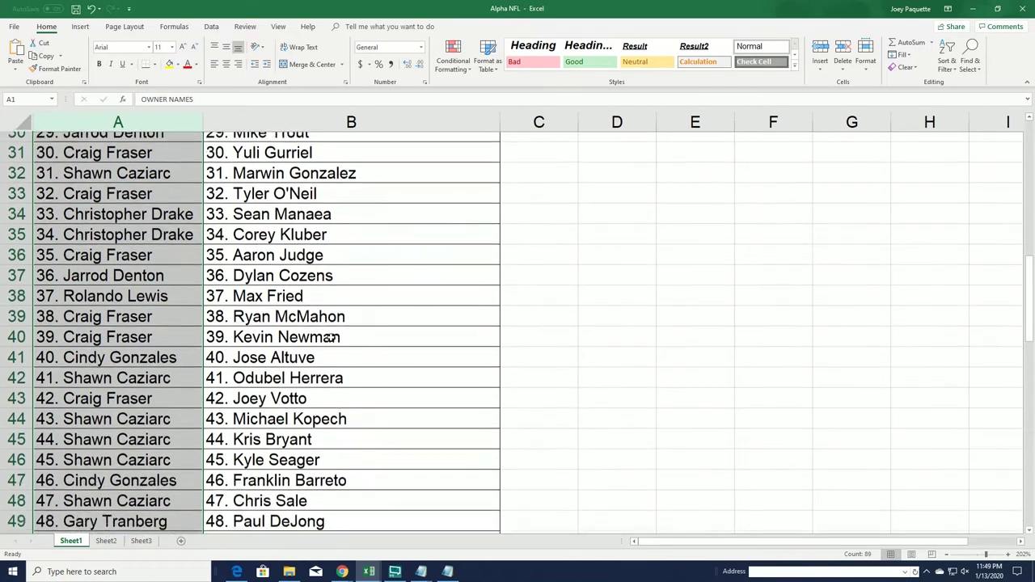
scroll(368, 346, down, 3)
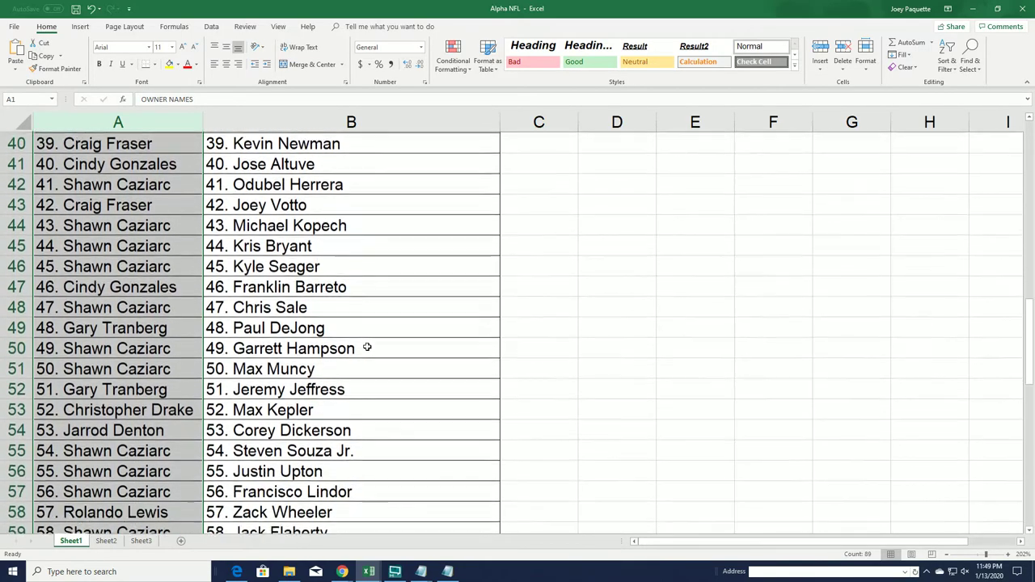
scroll(367, 347, down, 4)
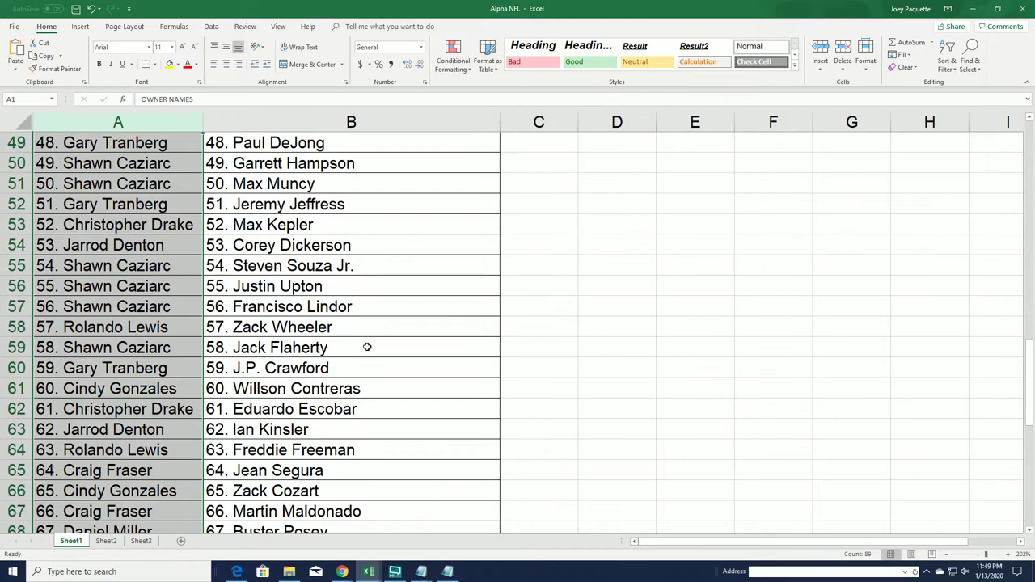
scroll(368, 348, down, 4)
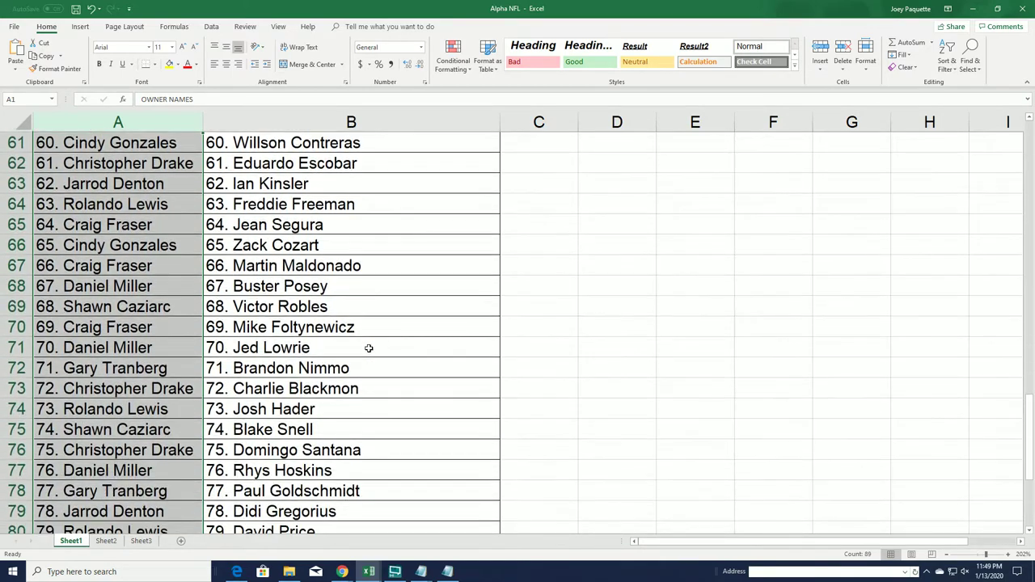
scroll(368, 347, down, 1)
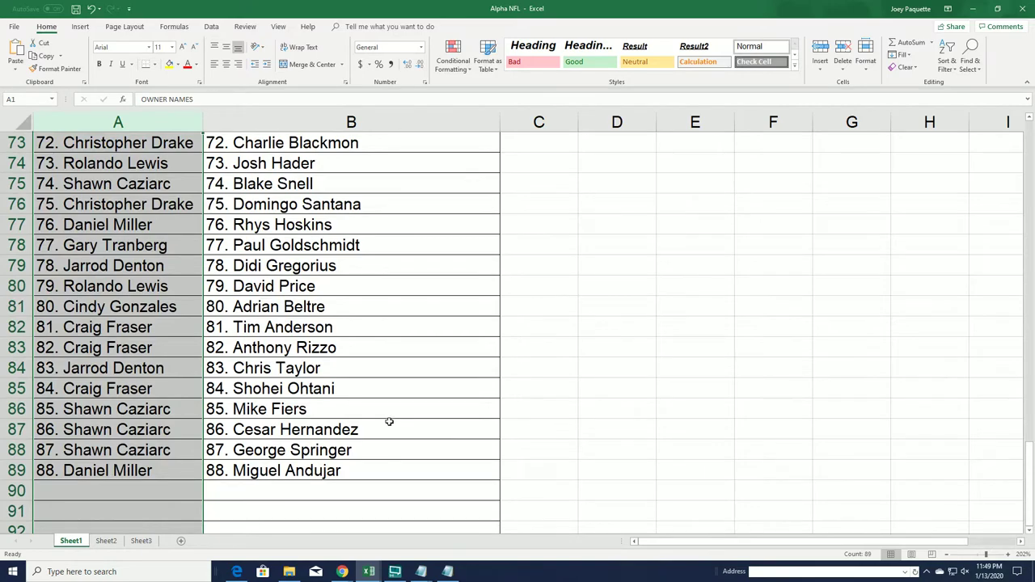
scroll(388, 421, up, 20)
scroll(363, 430, up, 1)
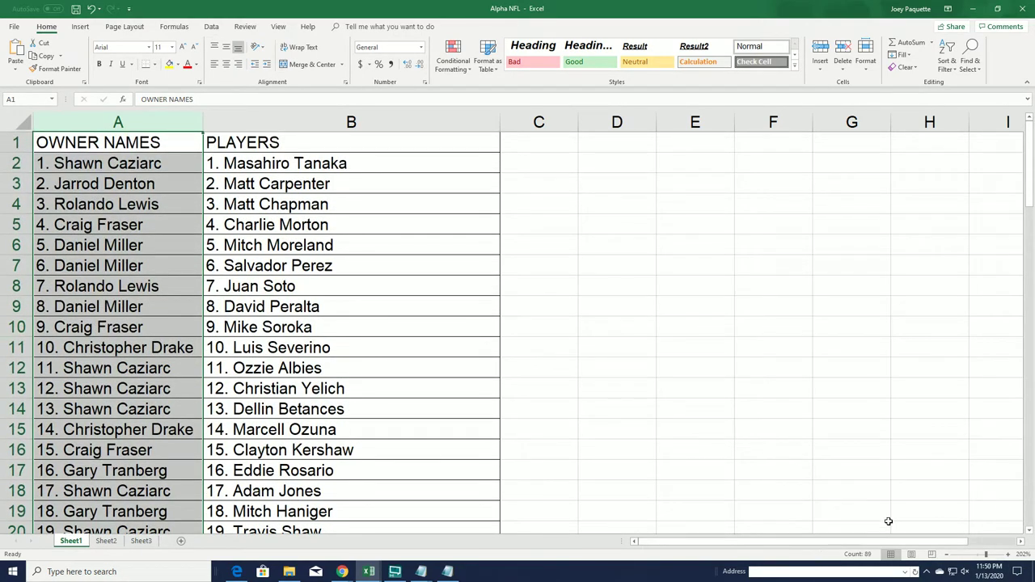
click(944, 555)
- Zoom the Alpha NFL sheet out further to view more rows
click(944, 555)
click(945, 555)
click(944, 554)
click(945, 554)
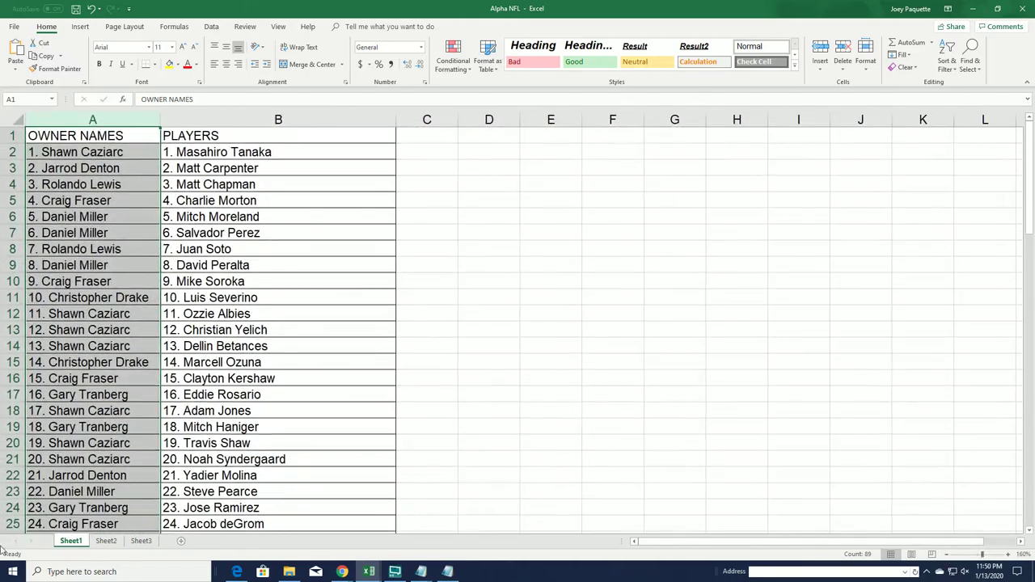